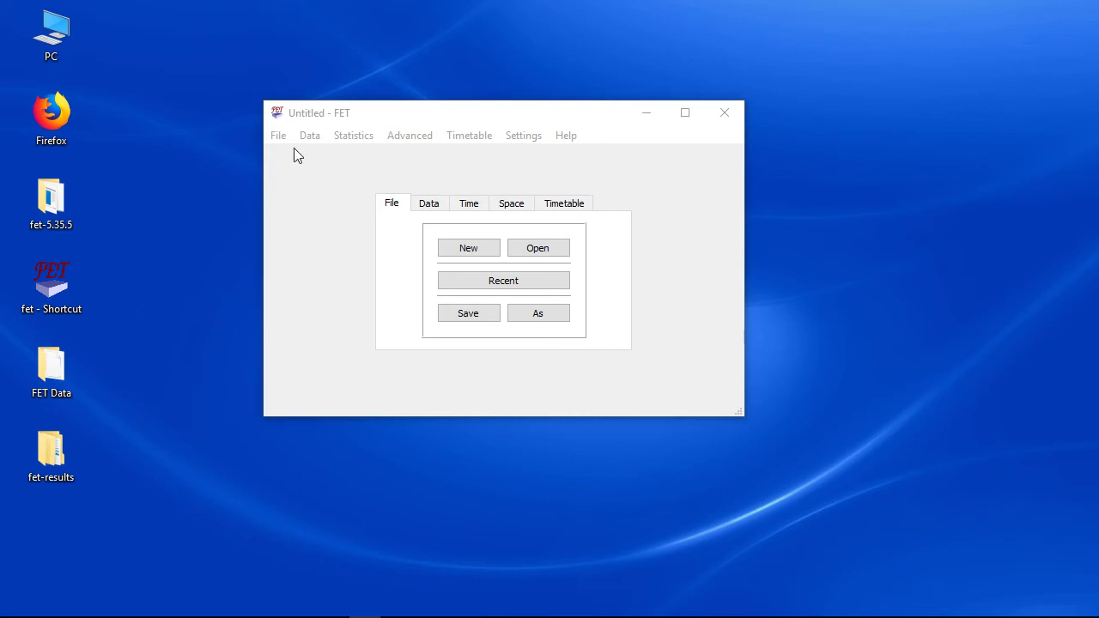
Open german-100_and_0.fet from examples/Germany/secondary-school-1/constraints-min-days-100-few-0.
{"action": "left_click", "coordinate": [279, 136]}
{"action": "left_click", "coordinate": [307, 175]}
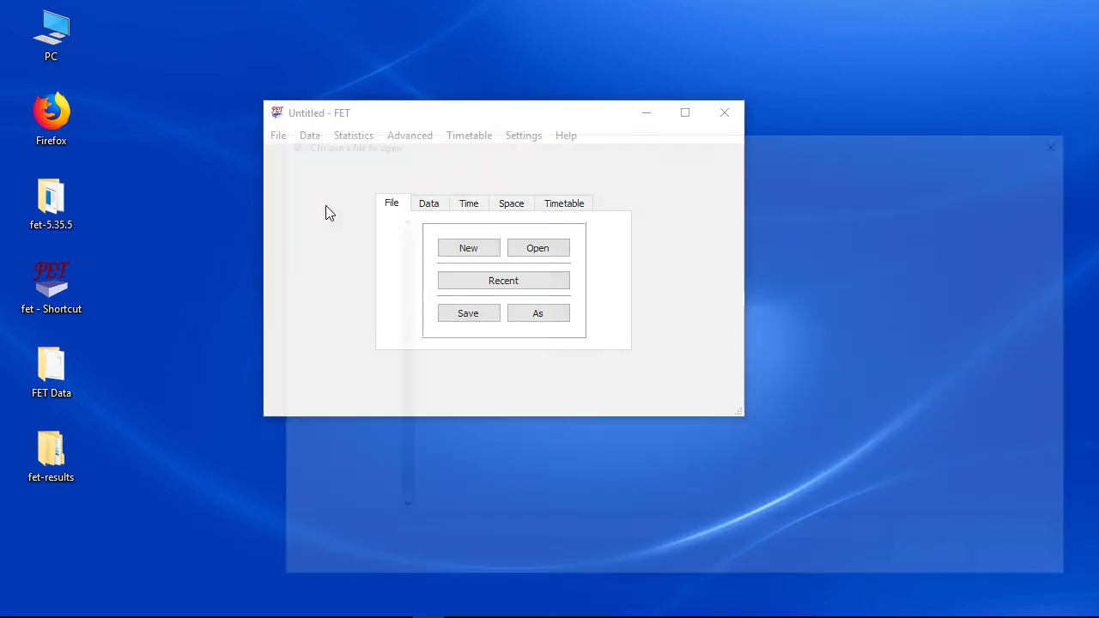
{"action": "left_click", "coordinate": [418, 168]}
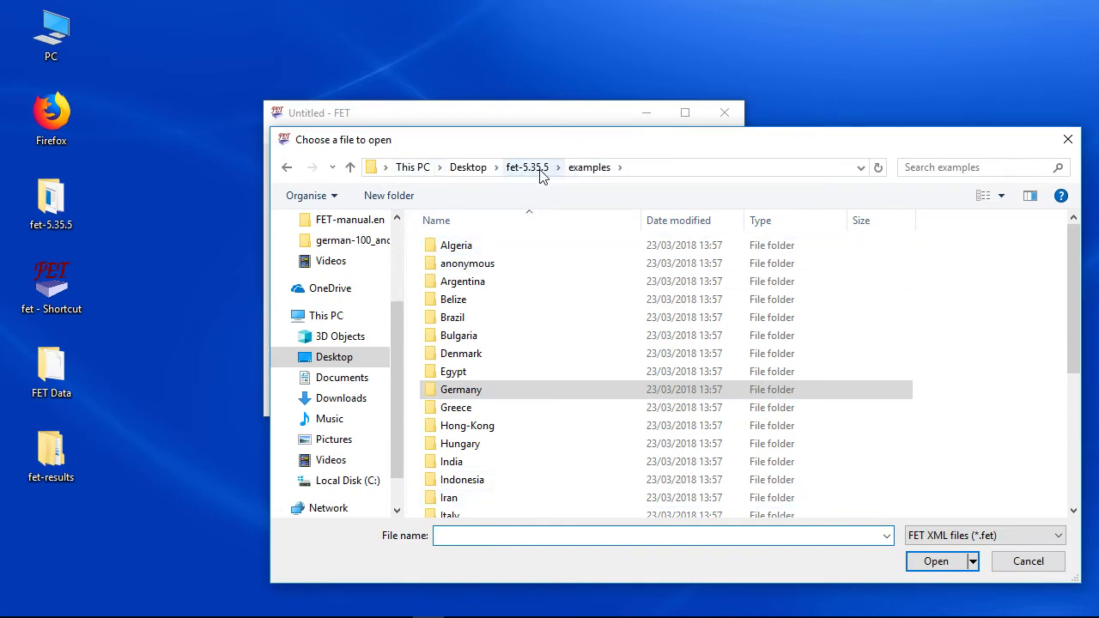
{"action": "double_click", "coordinate": [478, 397]}
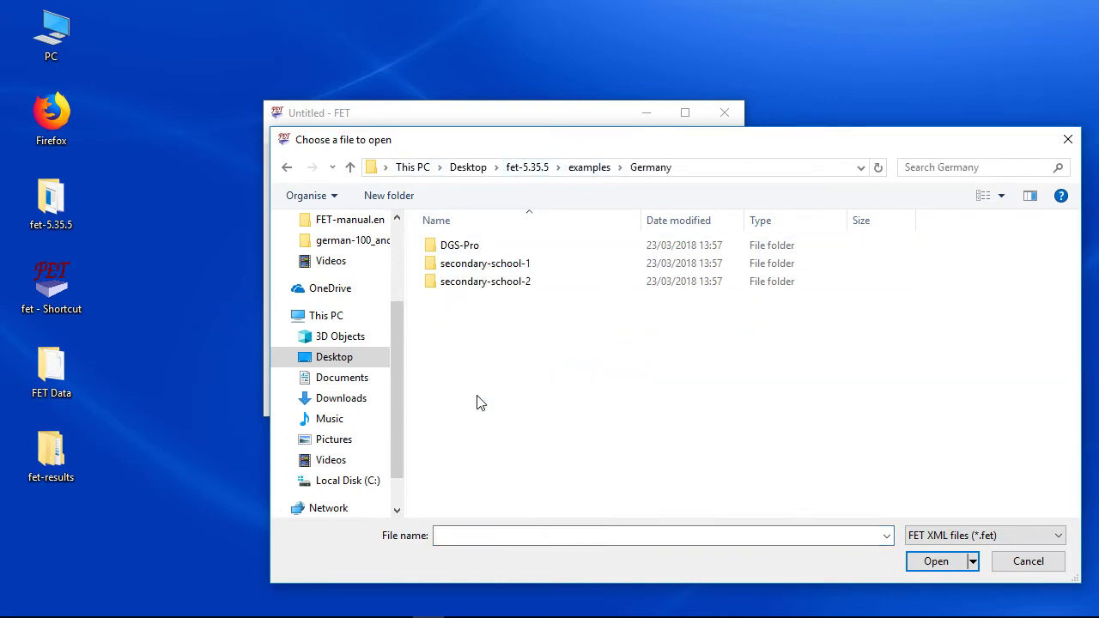
{"action": "double_click", "coordinate": [475, 264]}
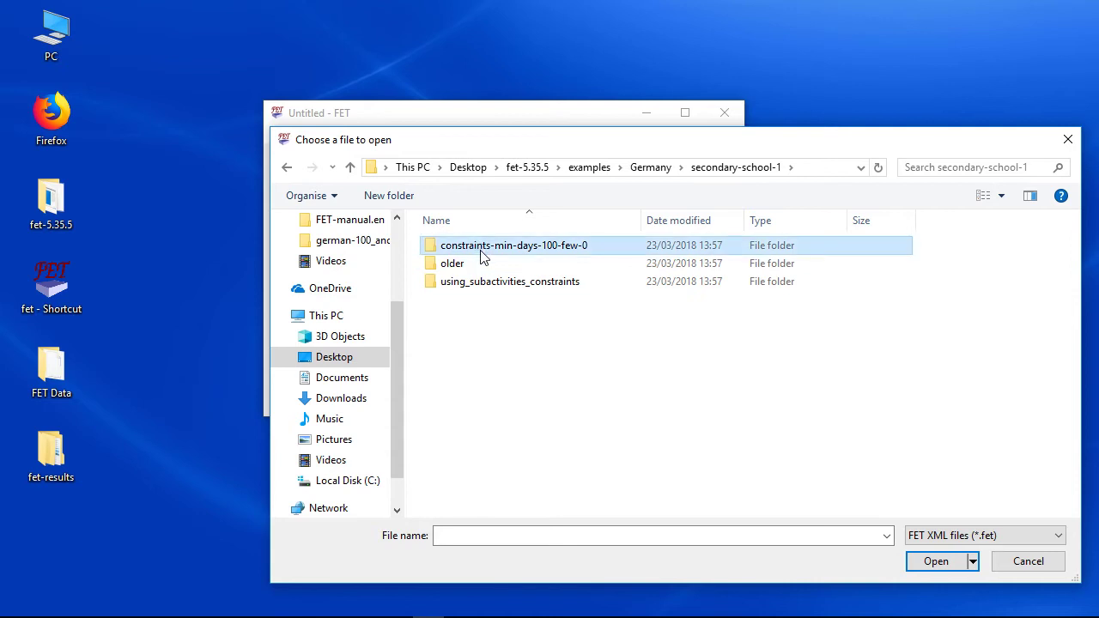
{"action": "double_click", "coordinate": [481, 249]}
{"action": "double_click", "coordinate": [478, 249]}
{"action": "left_click", "coordinate": [319, 142]}
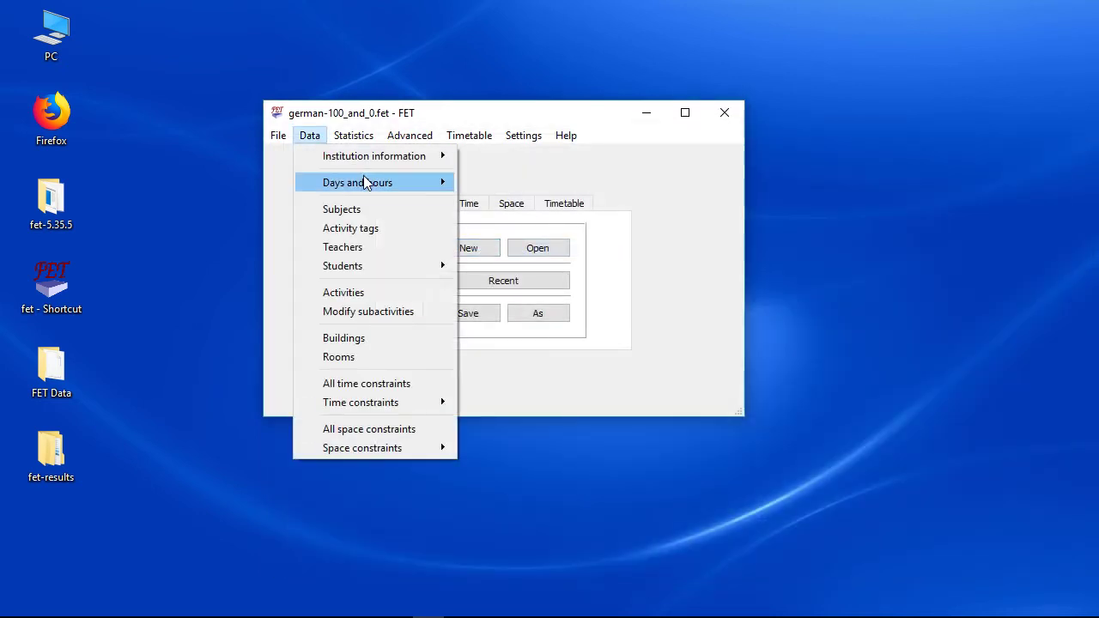
{"action": "mouse_move", "coordinate": [368, 181]}
{"action": "left_click", "coordinate": [466, 197]}
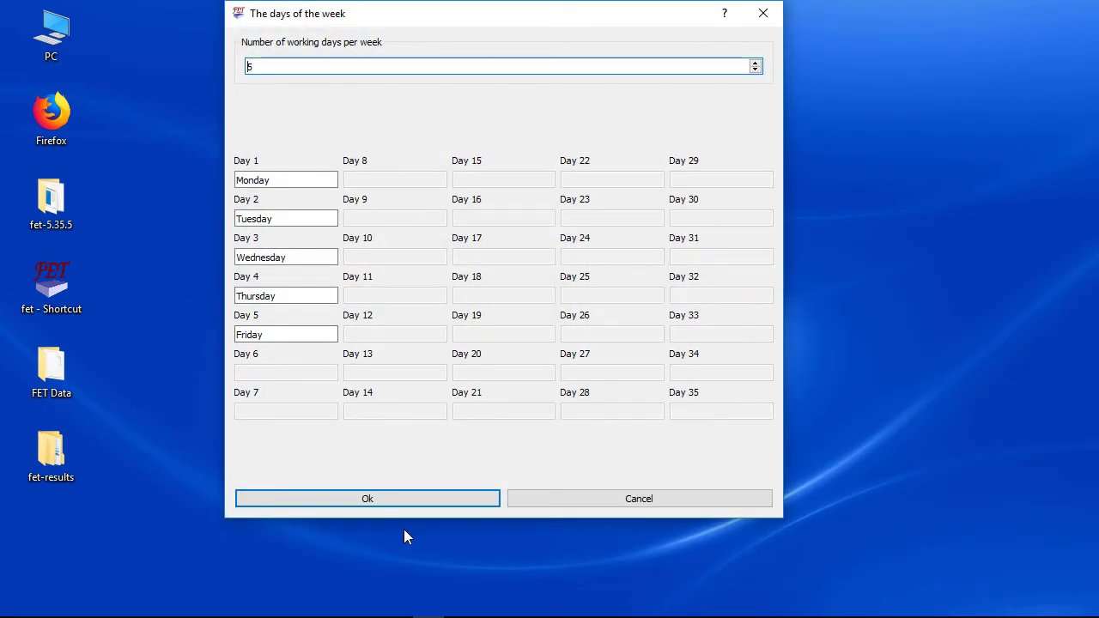
{"action": "left_click", "coordinate": [399, 497]}
{"action": "left_click", "coordinate": [309, 135]}
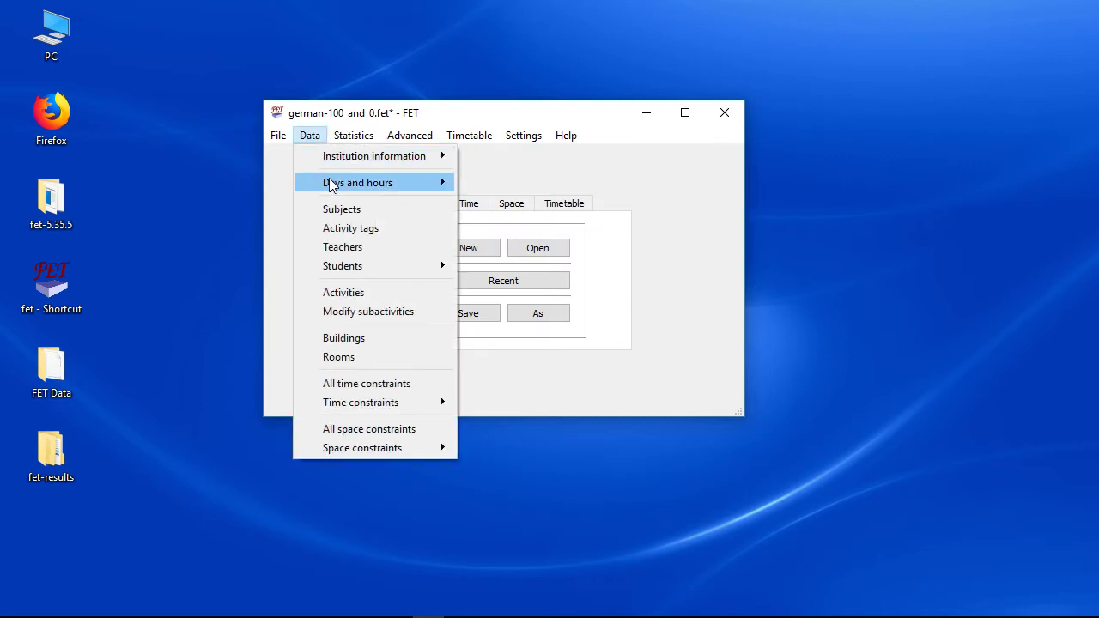
{"action": "mouse_move", "coordinate": [330, 186]}
{"action": "left_click", "coordinate": [490, 202]}
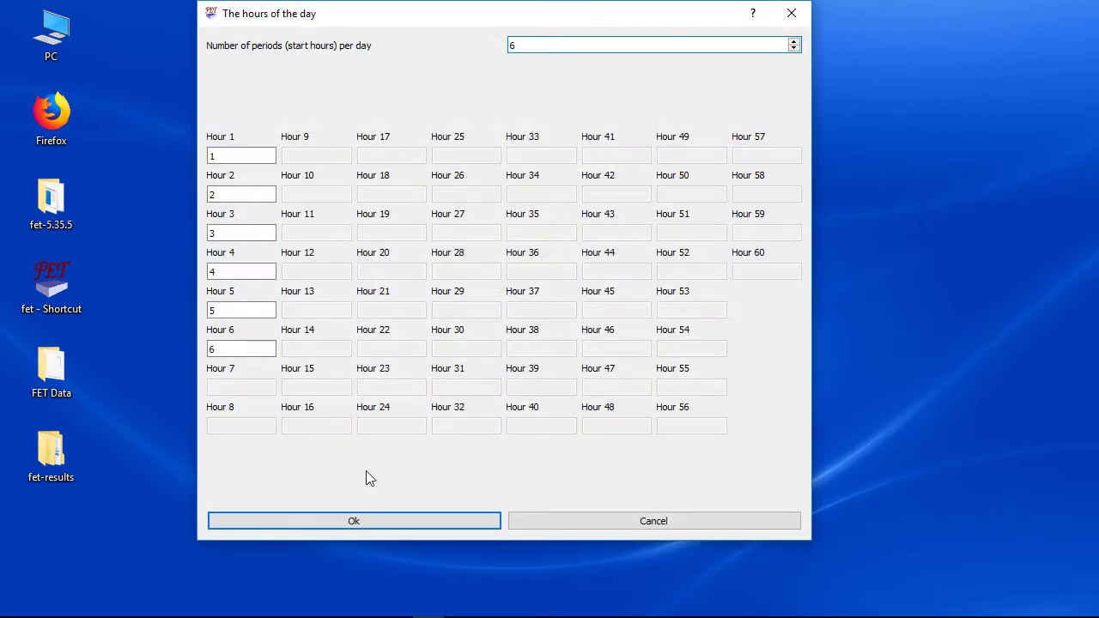
{"action": "left_click", "coordinate": [406, 514]}
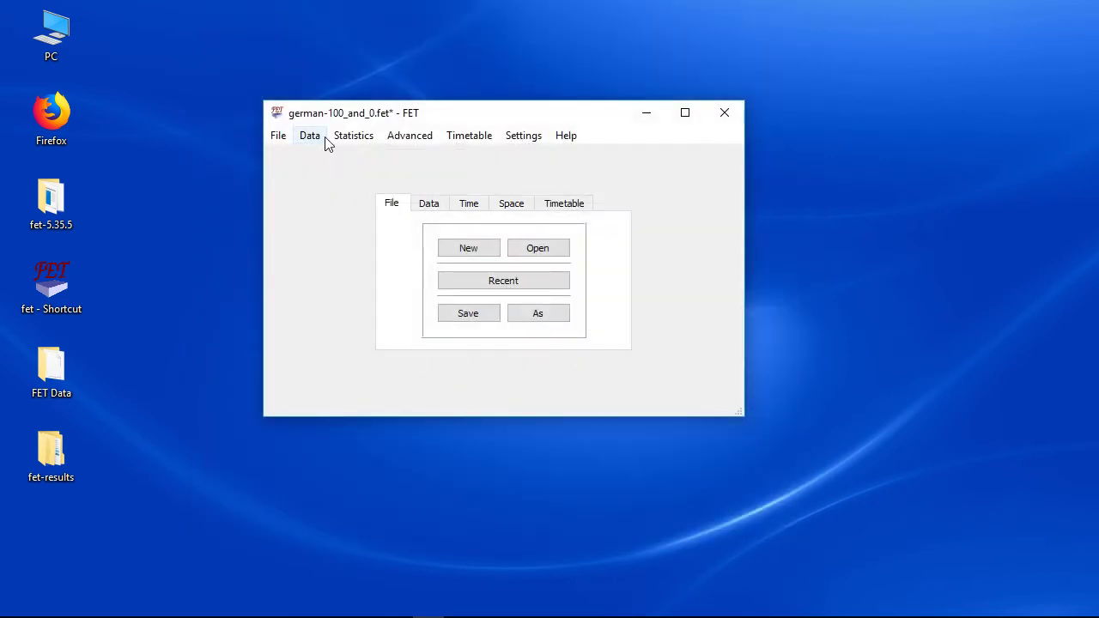
{"action": "left_click", "coordinate": [320, 139]}
{"action": "left_click", "coordinate": [340, 208]}
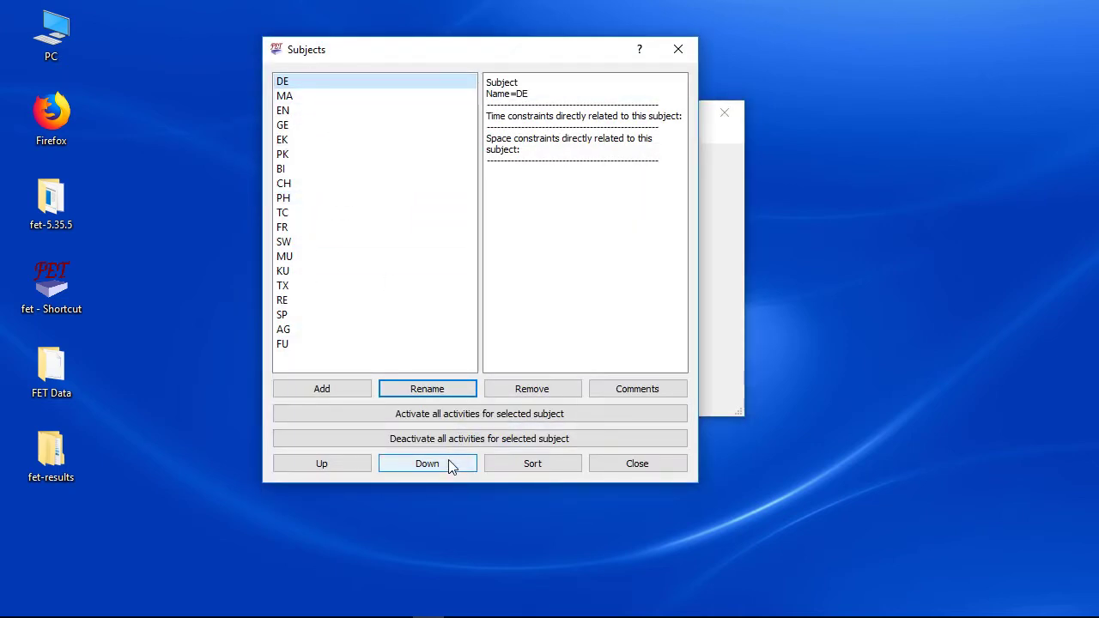
{"action": "left_click", "coordinate": [615, 471]}
{"action": "left_click", "coordinate": [310, 137]}
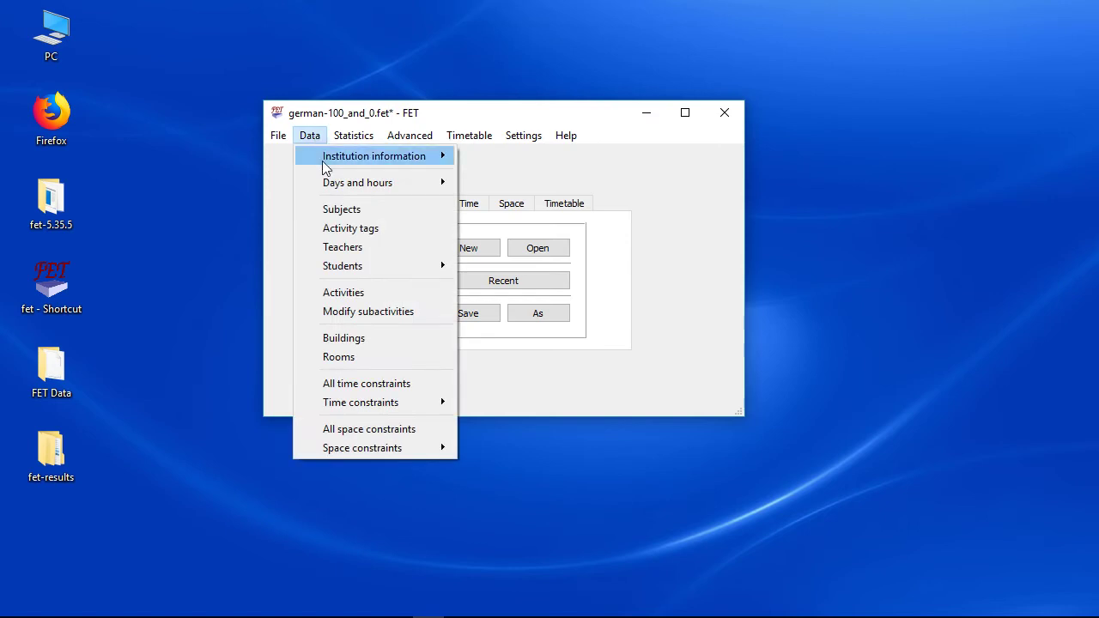
{"action": "left_click", "coordinate": [343, 248]}
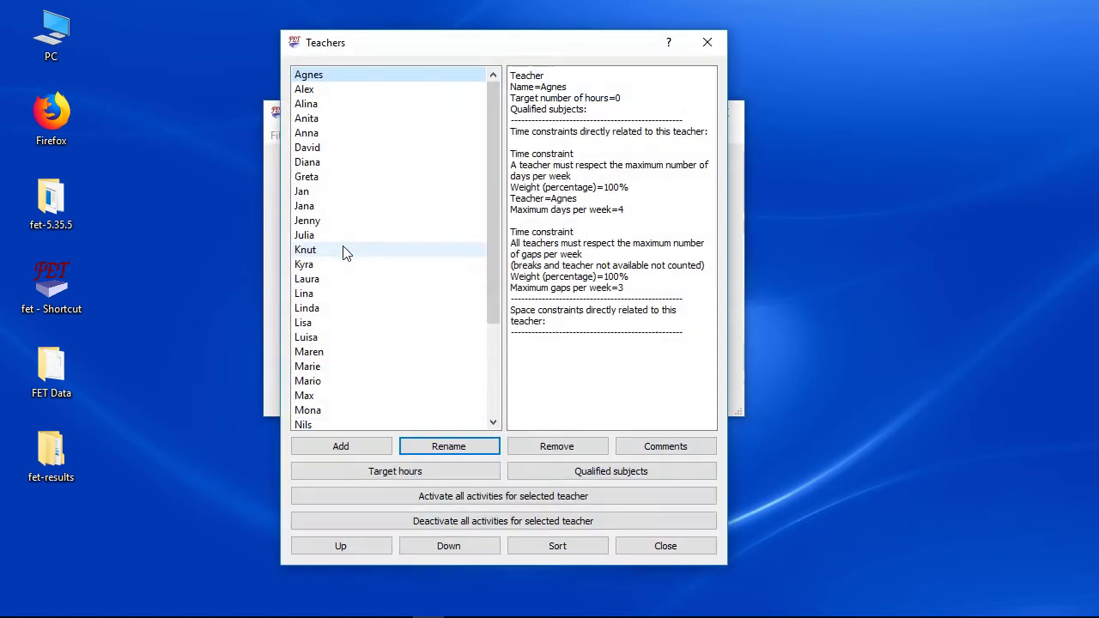
{"action": "scroll", "coordinate": [341, 196], "scroll_direction": "down", "scroll_amount": 3}
{"action": "scroll", "coordinate": [342, 197], "scroll_direction": "up", "scroll_amount": 3}
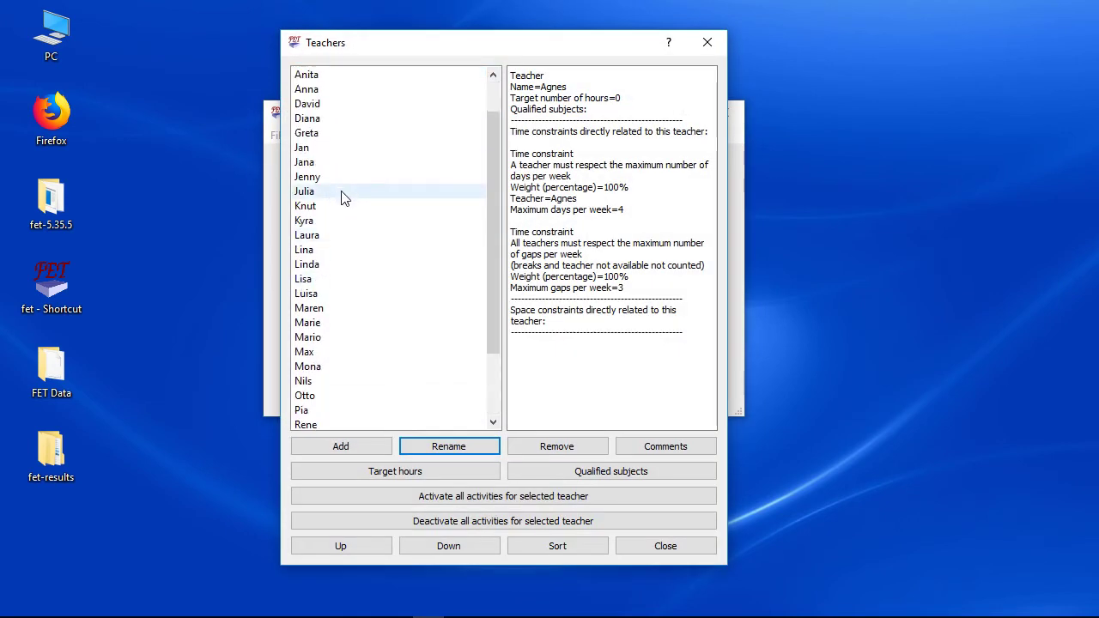
{"action": "scroll", "coordinate": [342, 196], "scroll_direction": "down", "scroll_amount": 3}
{"action": "scroll", "coordinate": [342, 196], "scroll_direction": "up", "scroll_amount": 3}
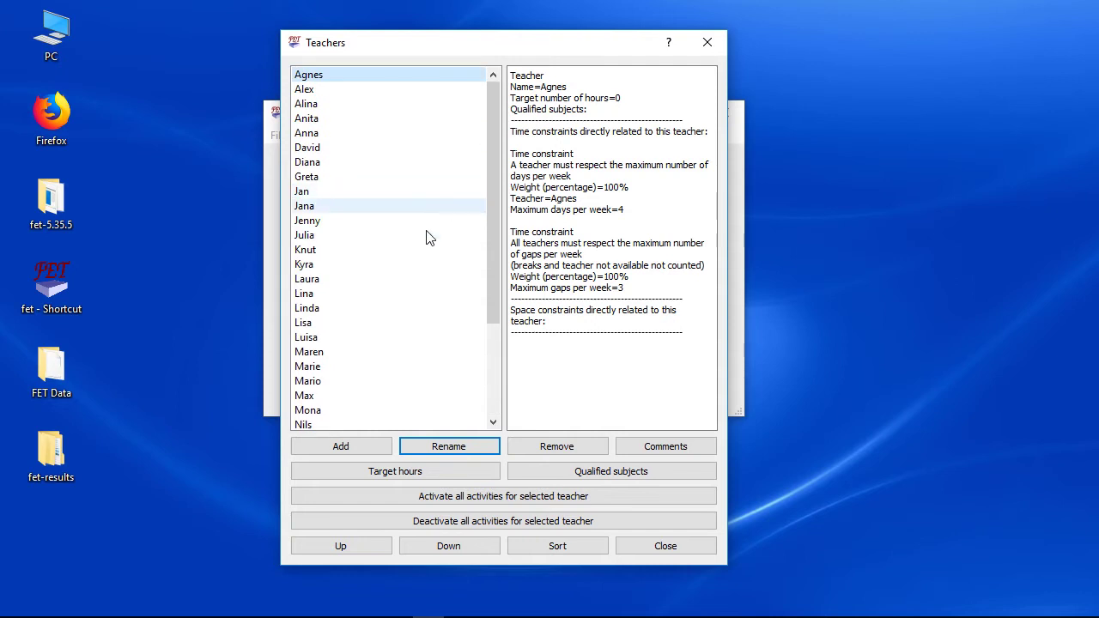
{"action": "left_click", "coordinate": [664, 550]}
{"action": "left_click", "coordinate": [309, 137]}
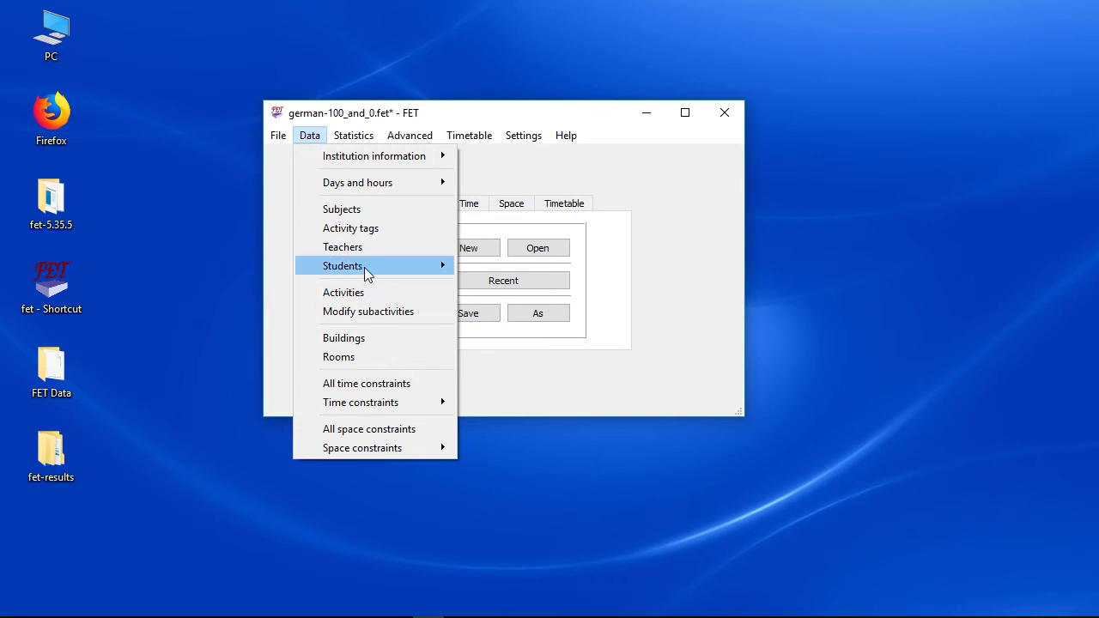
{"action": "mouse_move", "coordinate": [366, 270]}
{"action": "left_click", "coordinate": [480, 266]}
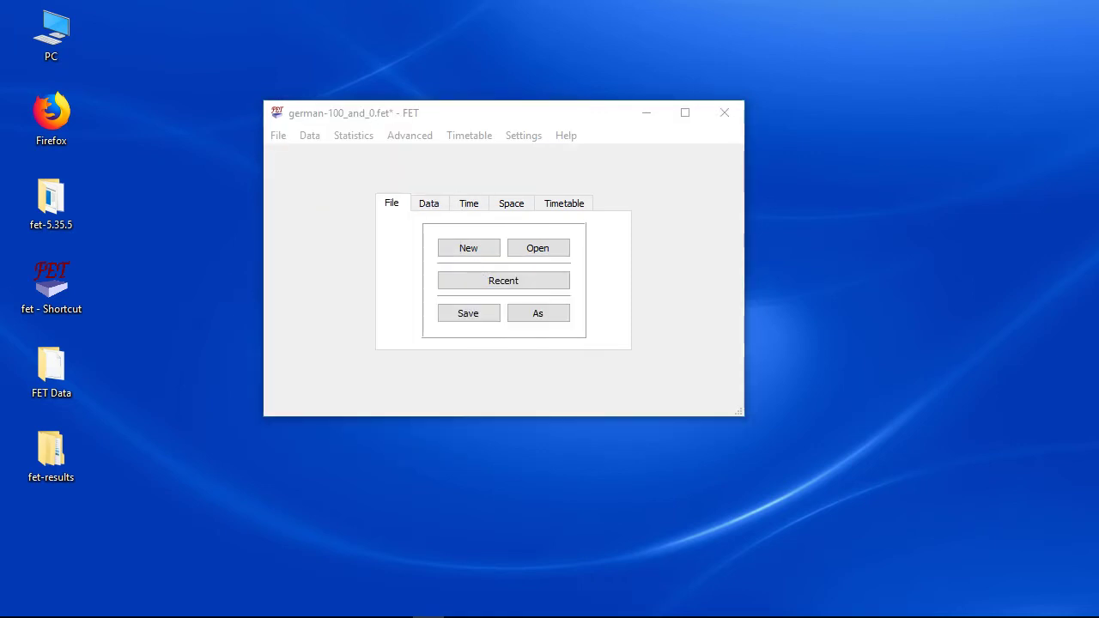
{"action": "left_click_drag", "start_coordinate": [454, 186], "coordinate": [483, 91]}
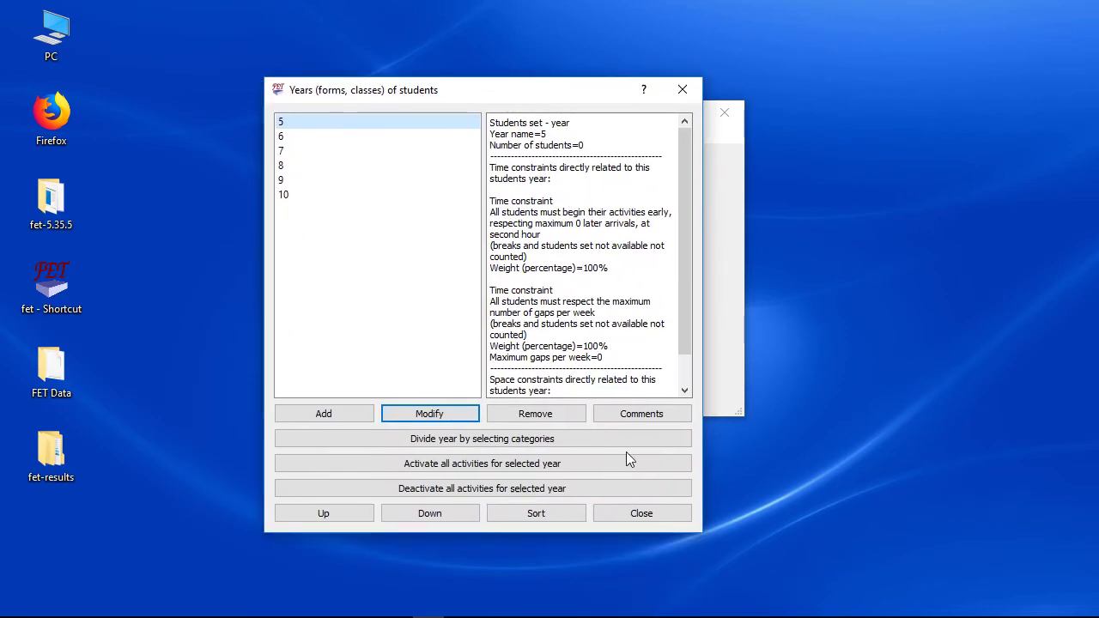
{"action": "left_click", "coordinate": [640, 513]}
{"action": "left_click", "coordinate": [310, 135]}
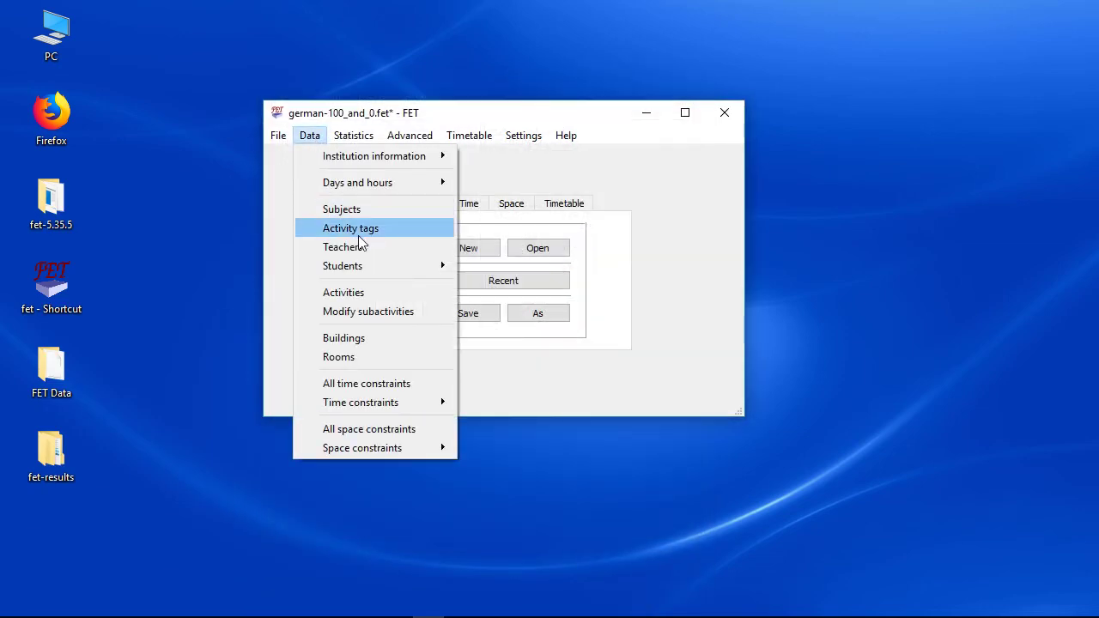
{"action": "mouse_move", "coordinate": [383, 273]}
{"action": "left_click", "coordinate": [508, 306]}
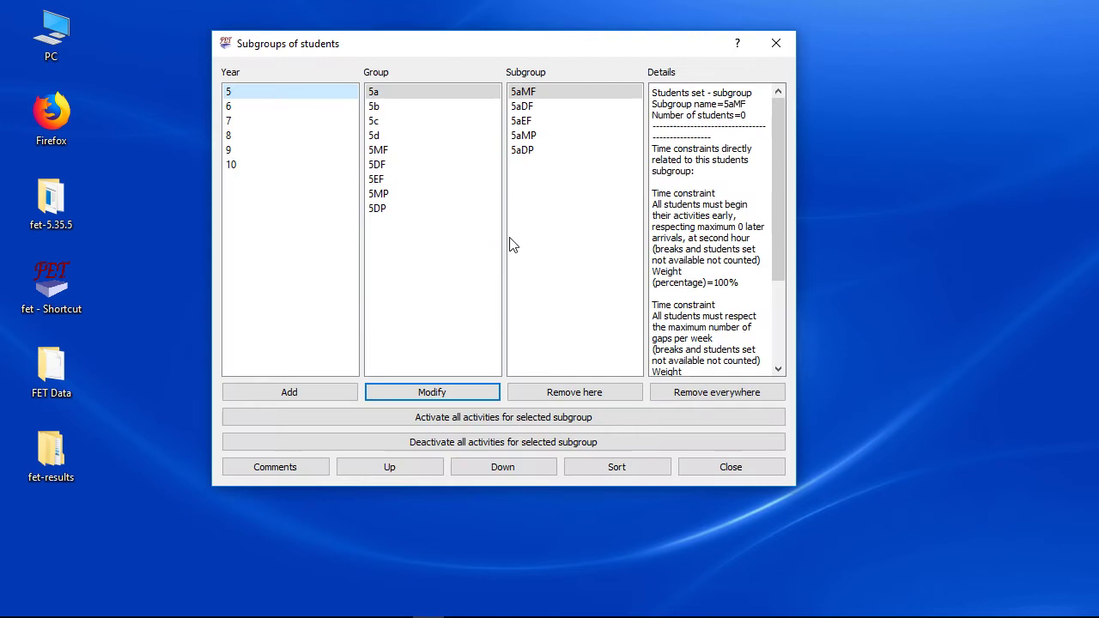
{"action": "left_click", "coordinate": [548, 151]}
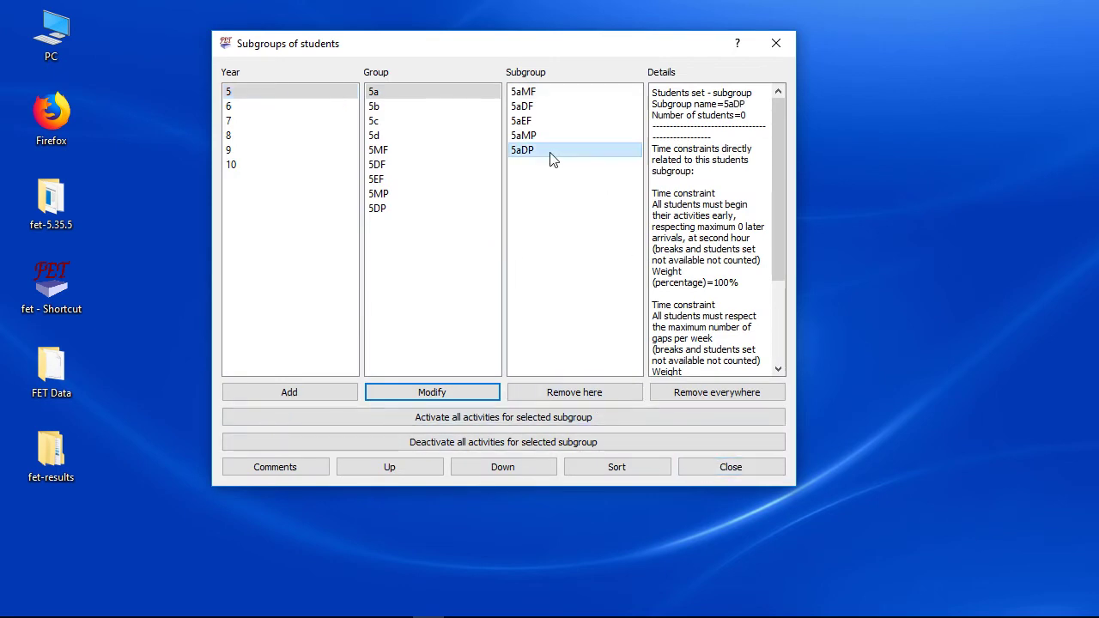
{"action": "left_click", "coordinate": [537, 125]}
{"action": "left_click", "coordinate": [527, 92]}
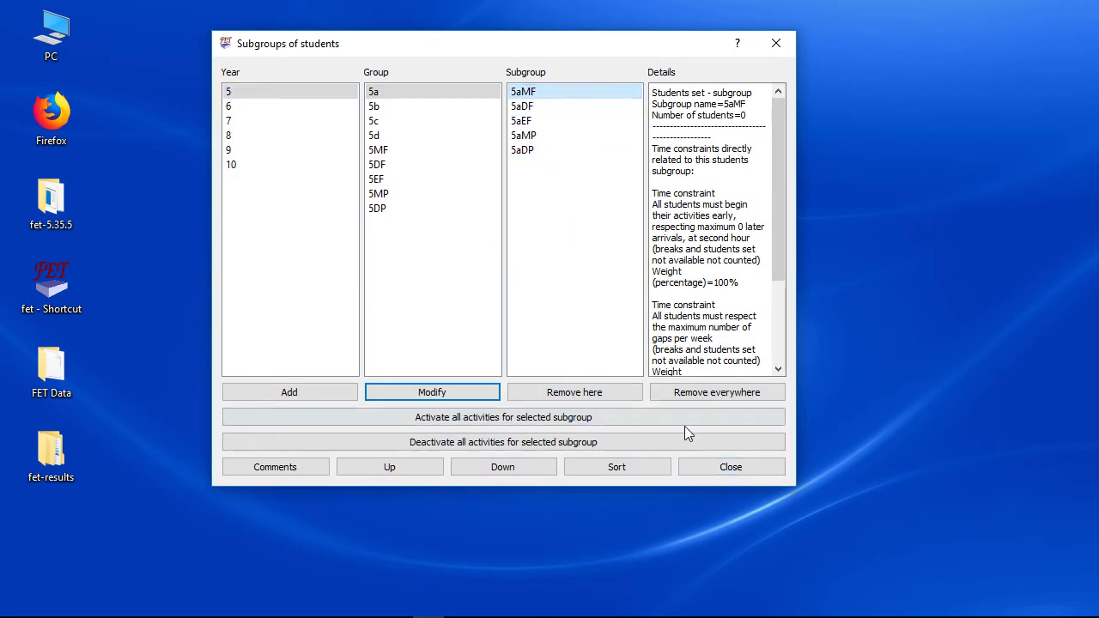
{"action": "left_click", "coordinate": [719, 471]}
{"action": "left_click", "coordinate": [315, 135]}
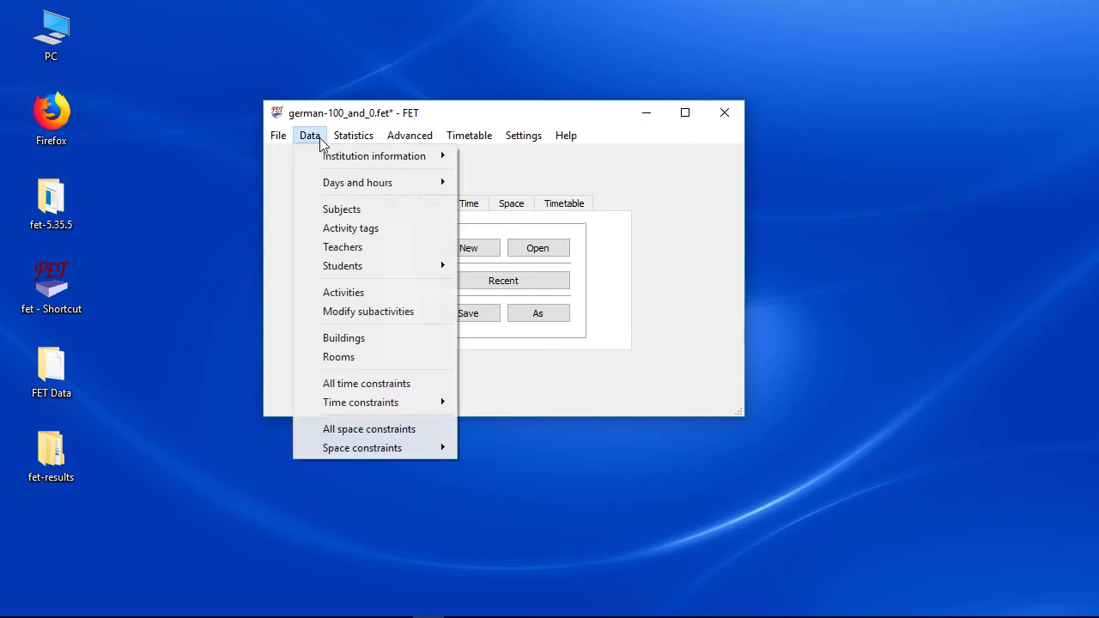
{"action": "left_click", "coordinate": [369, 292]}
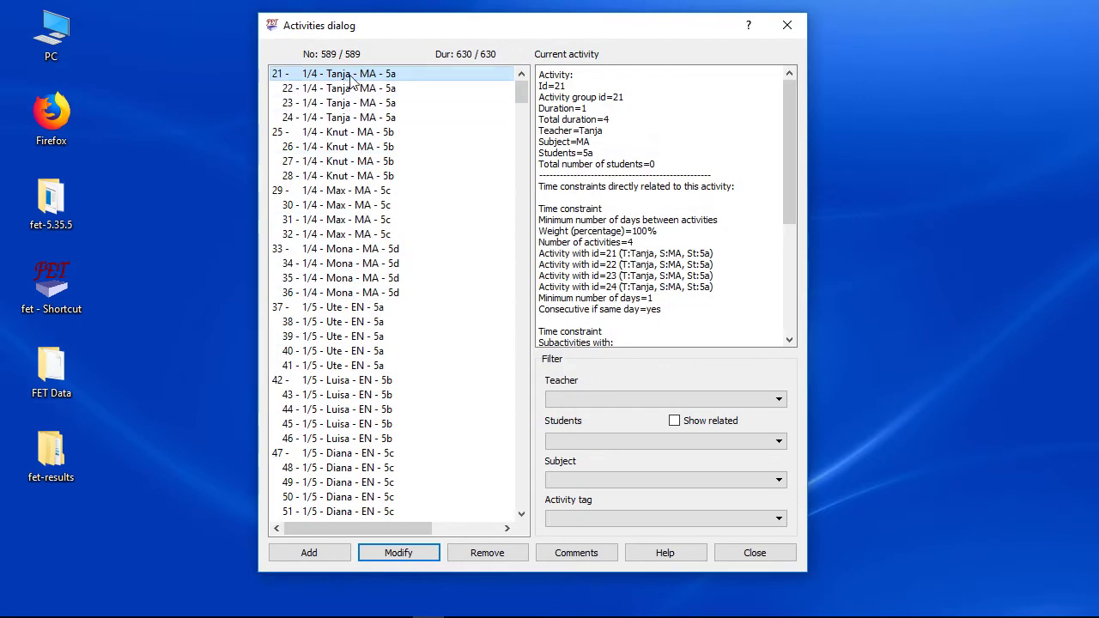
{"action": "left_click", "coordinate": [387, 133]}
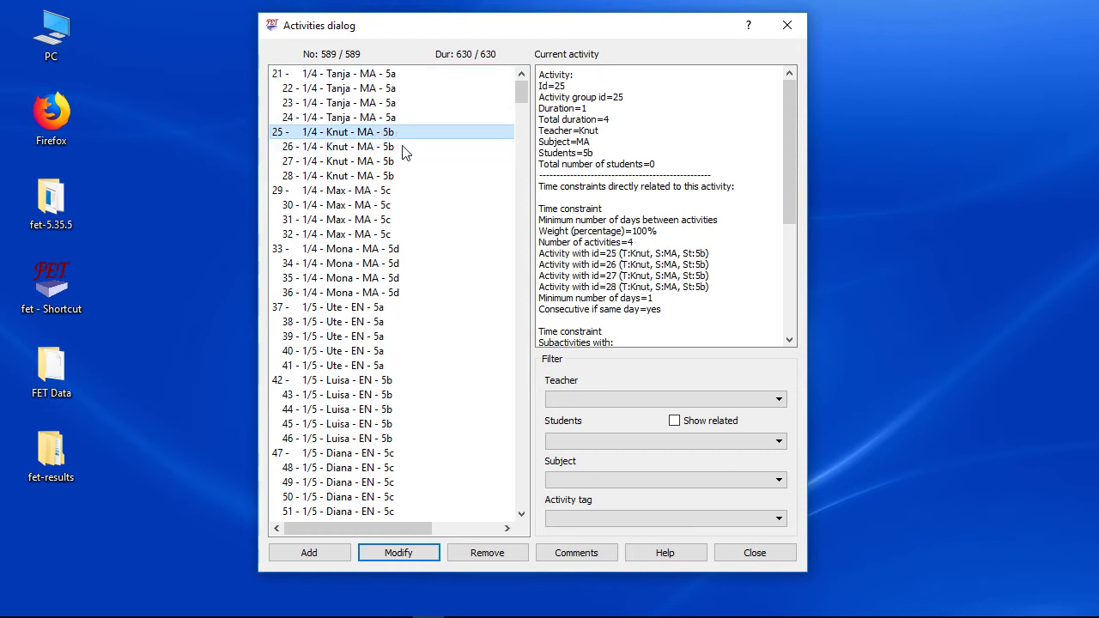
{"action": "left_click", "coordinate": [763, 556]}
{"action": "left_click", "coordinate": [311, 137]}
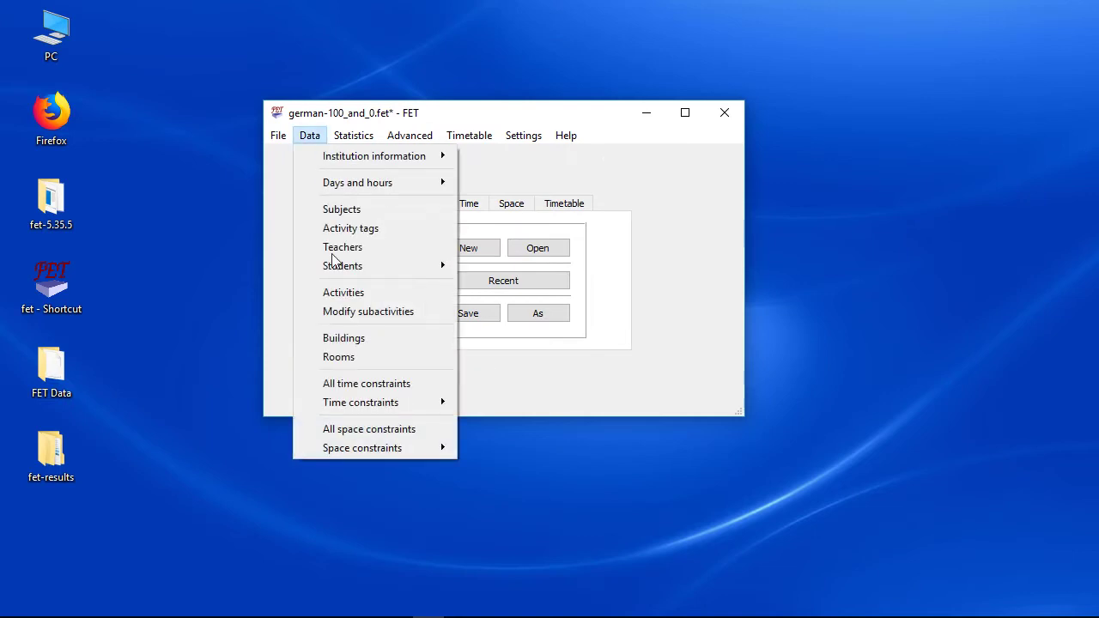
{"action": "left_click", "coordinate": [367, 384]}
{"action": "left_click", "coordinate": [925, 596]}
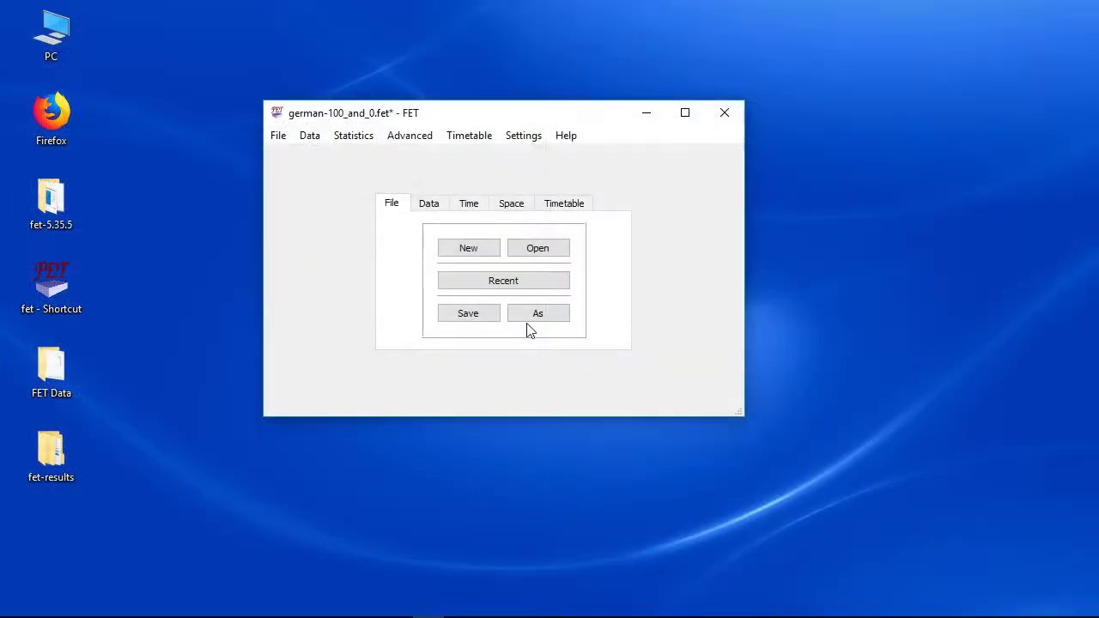
{"action": "left_click", "coordinate": [311, 137]}
{"action": "left_click", "coordinate": [377, 429]}
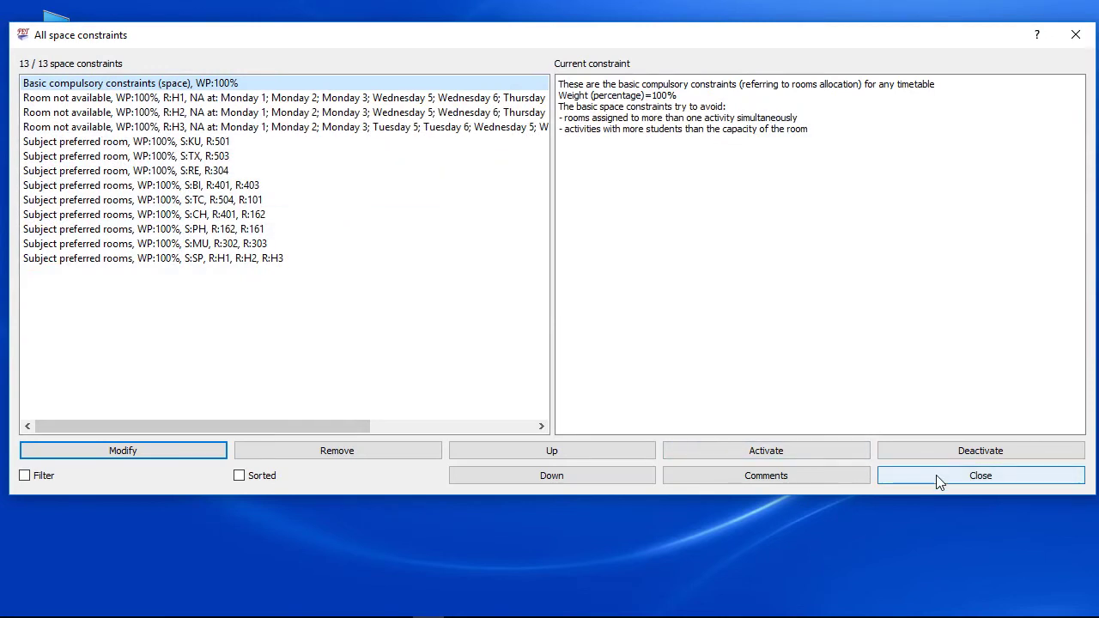
{"action": "left_click", "coordinate": [936, 475]}
{"action": "left_click", "coordinate": [365, 140]}
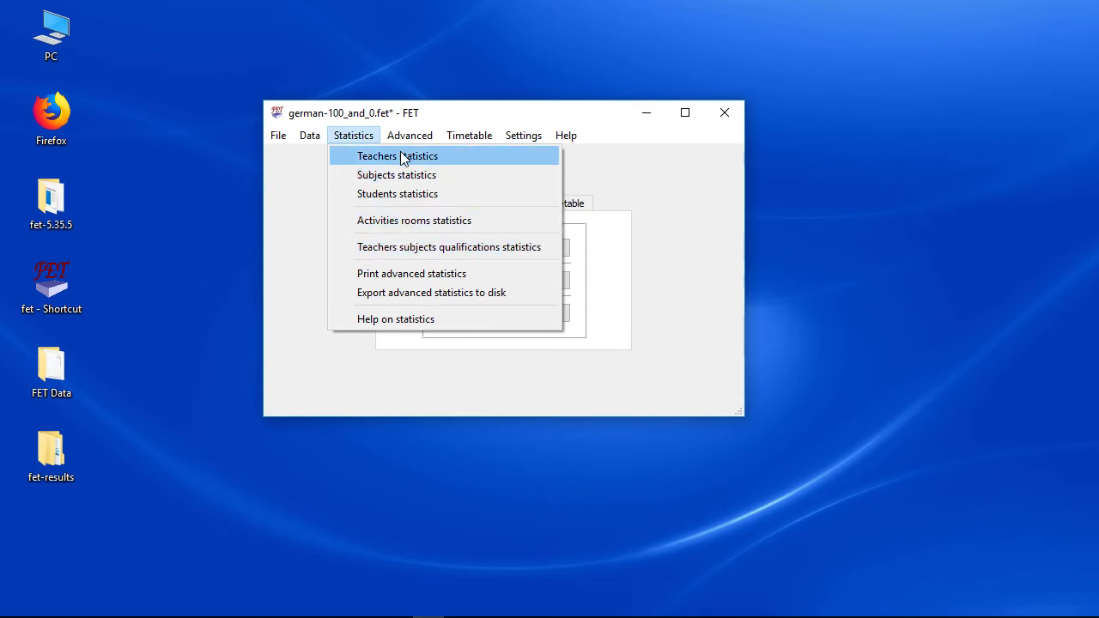
{"action": "mouse_move", "coordinate": [410, 138]}
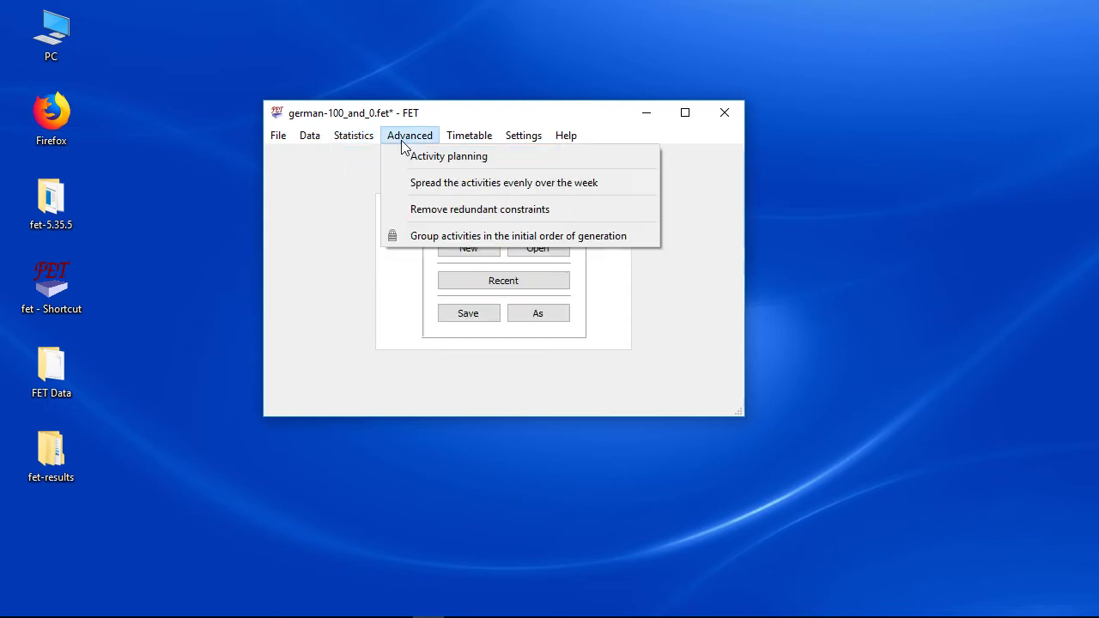
{"action": "left_click", "coordinate": [424, 156]}
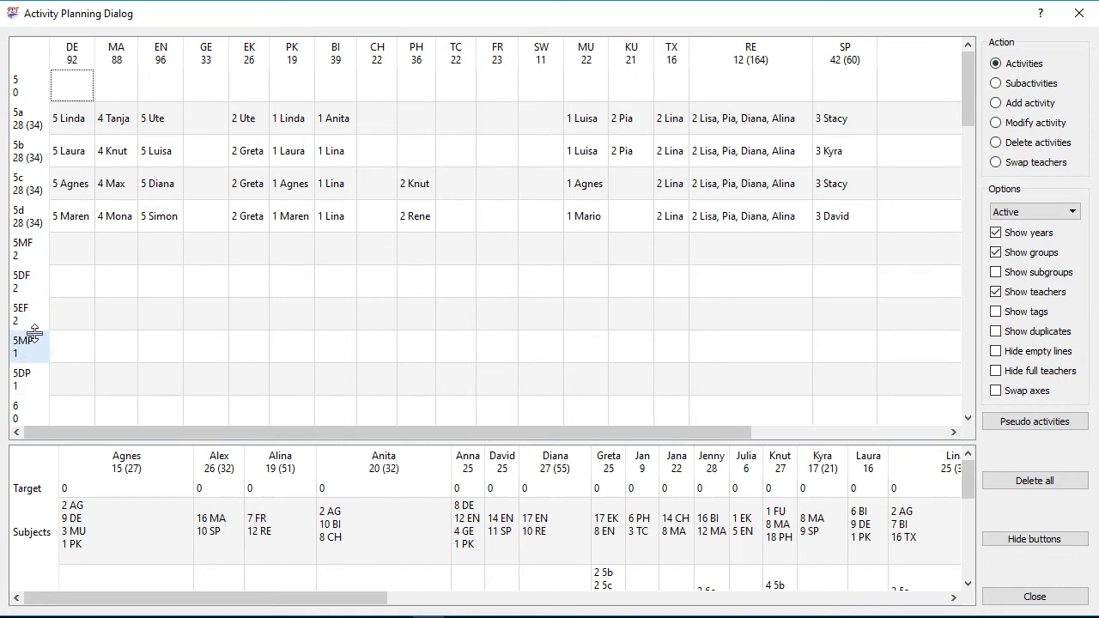
{"action": "left_click_drag", "start_coordinate": [191, 430], "coordinate": [418, 421]}
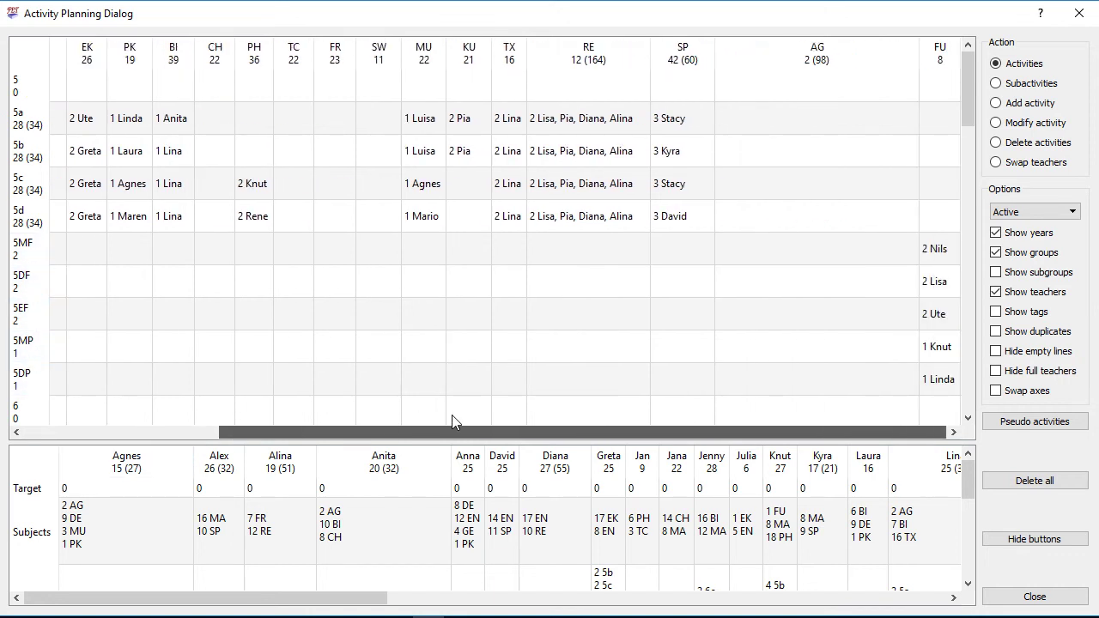
{"action": "left_click_drag", "start_coordinate": [866, 433], "coordinate": [572, 427]}
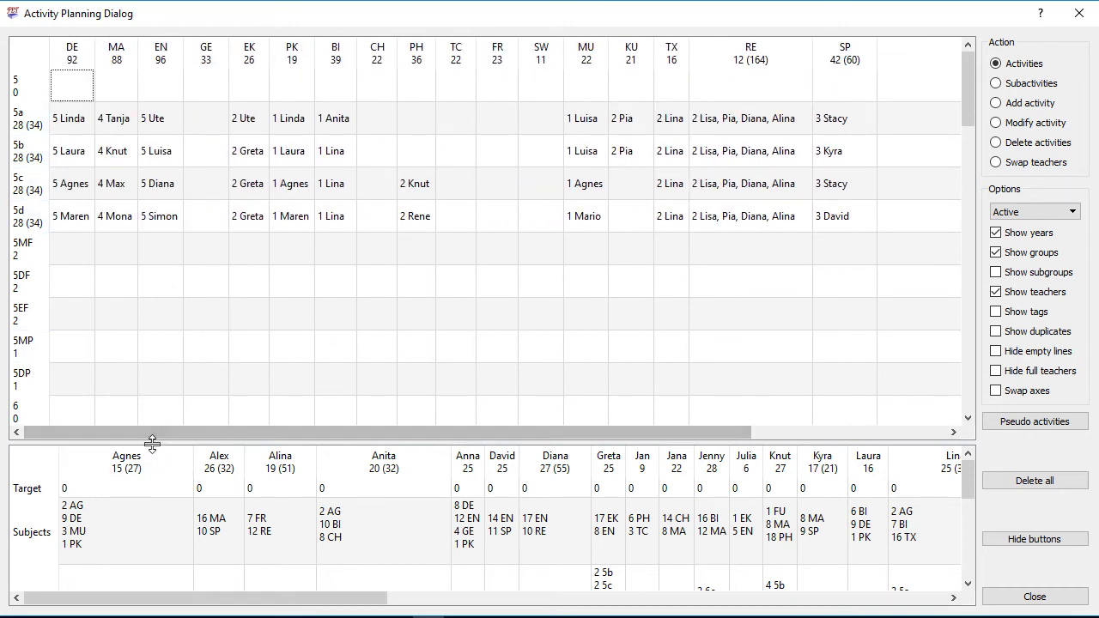
{"action": "left_click_drag", "start_coordinate": [152, 443], "coordinate": [152, 233]}
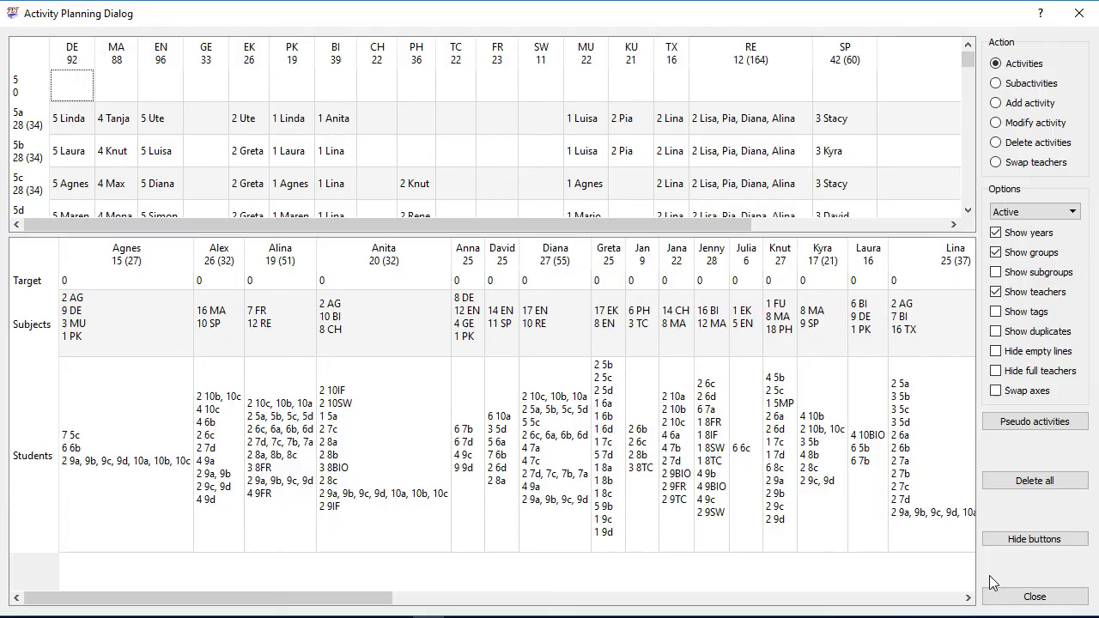
{"action": "left_click", "coordinate": [1009, 596]}
Try the teachers' days-horizontal timetable view and dismiss the generate-first notice.
{"action": "left_click", "coordinate": [479, 139]}
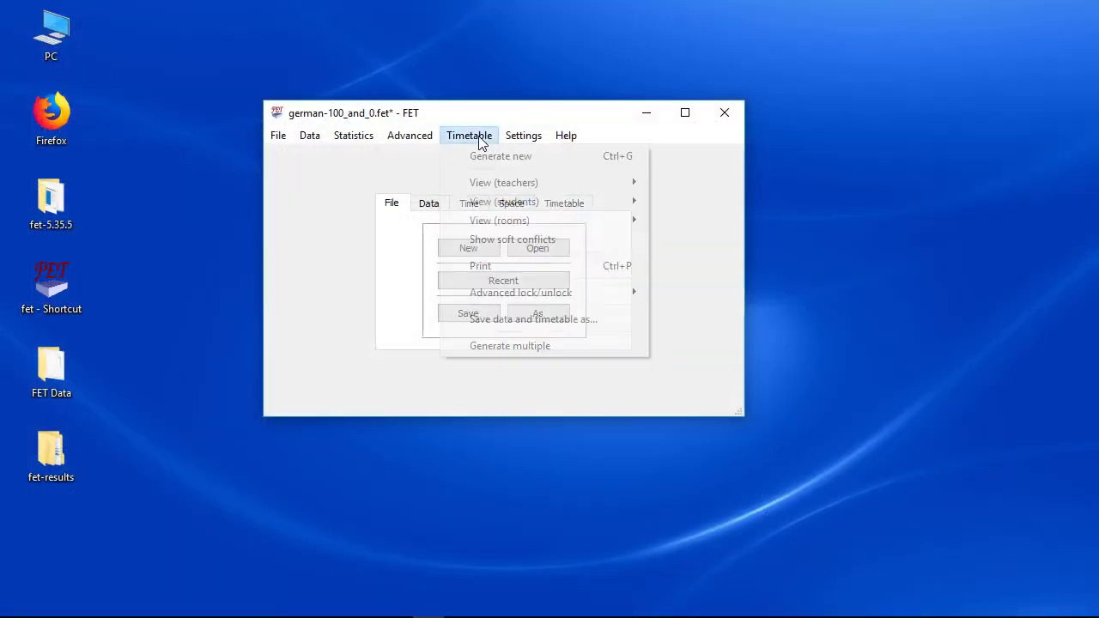
{"action": "mouse_move", "coordinate": [633, 184]}
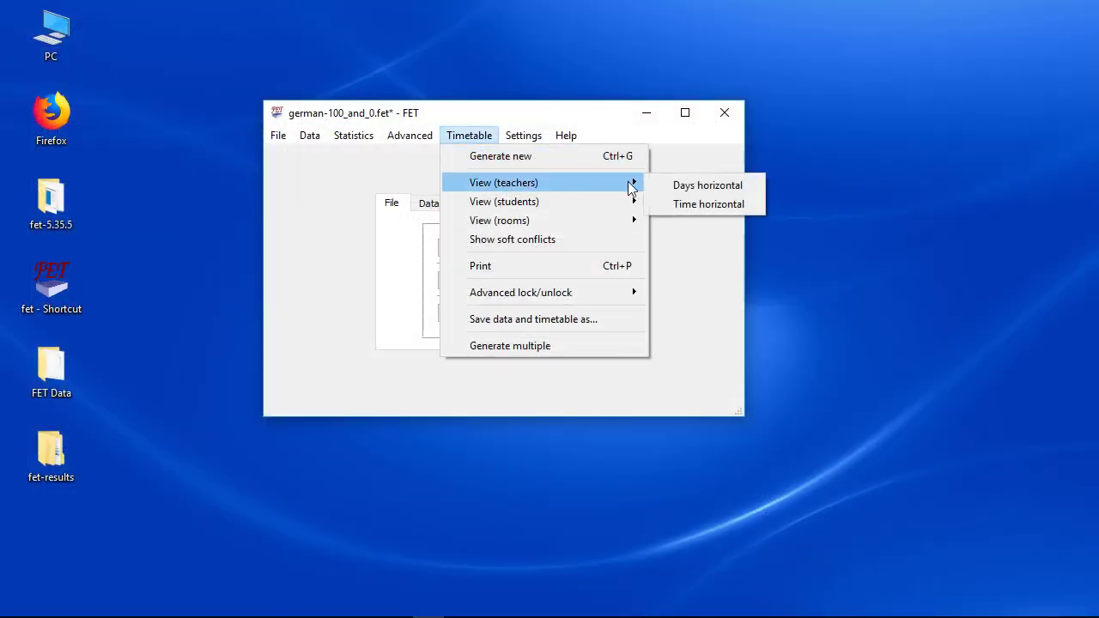
{"action": "left_click", "coordinate": [678, 184]}
{"action": "left_click", "coordinate": [544, 293]}
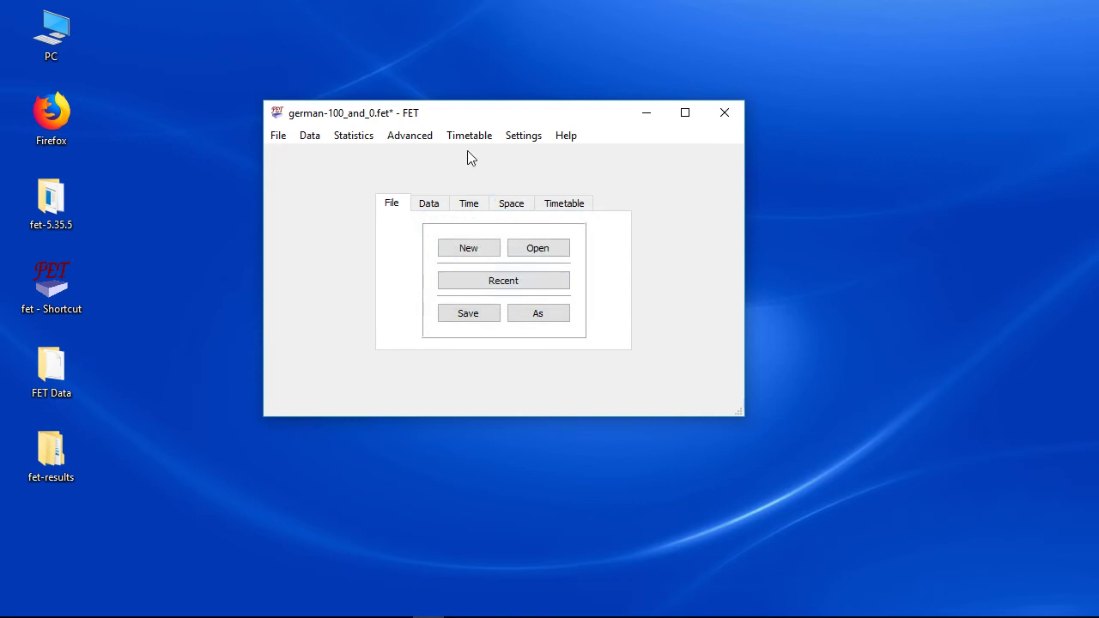
Start generating a new timetable, placing all 589 activities.
{"action": "left_click", "coordinate": [469, 136]}
{"action": "left_click", "coordinate": [501, 157]}
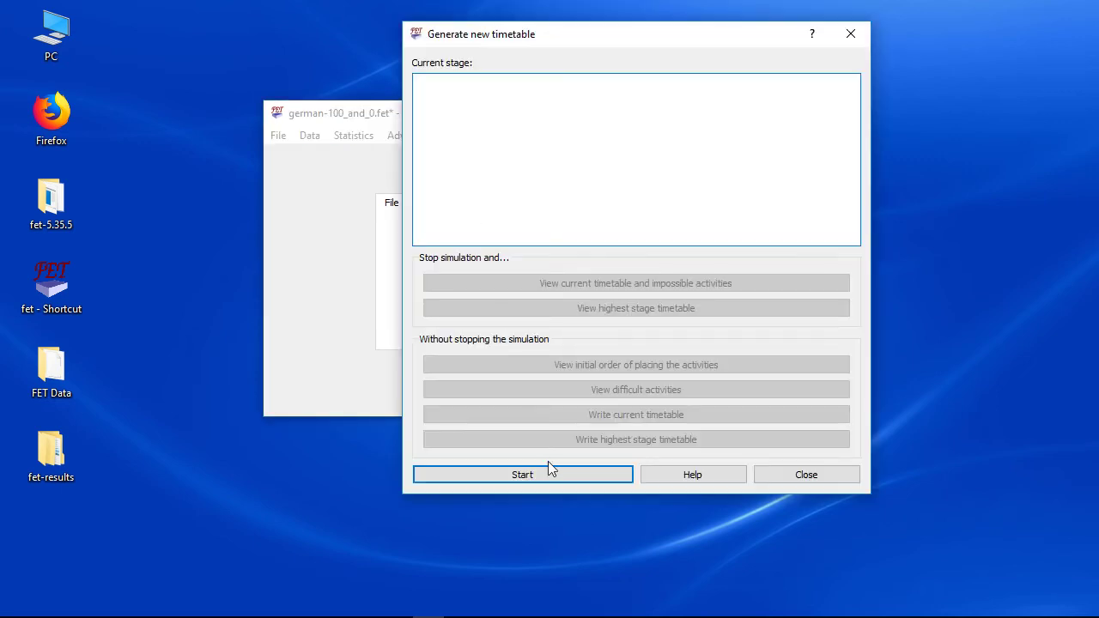
{"action": "left_click", "coordinate": [564, 475]}
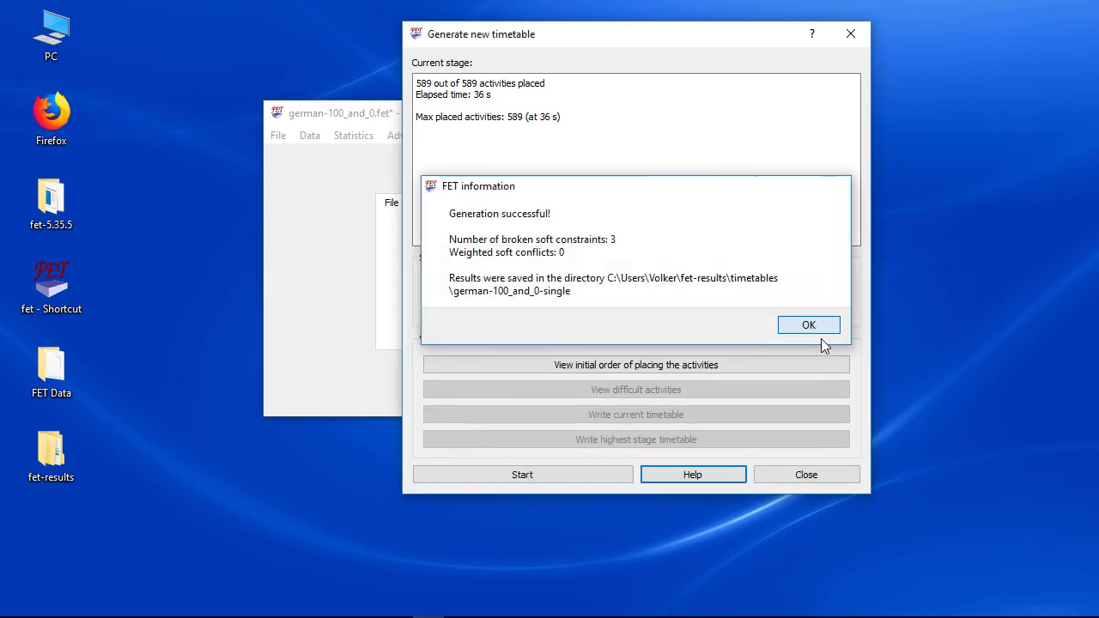
Close the generation window and view one teacher's timetable with days horizontal.
{"action": "left_click", "coordinate": [816, 331]}
{"action": "left_click", "coordinate": [810, 474]}
{"action": "left_click", "coordinate": [471, 140]}
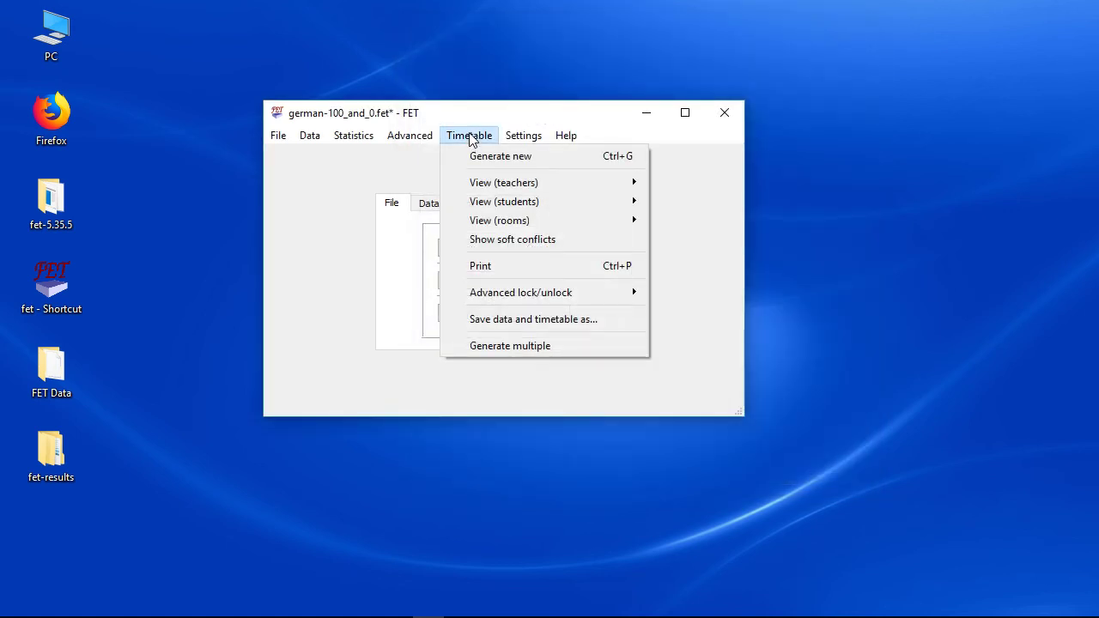
{"action": "mouse_move", "coordinate": [525, 179]}
{"action": "left_click", "coordinate": [668, 183]}
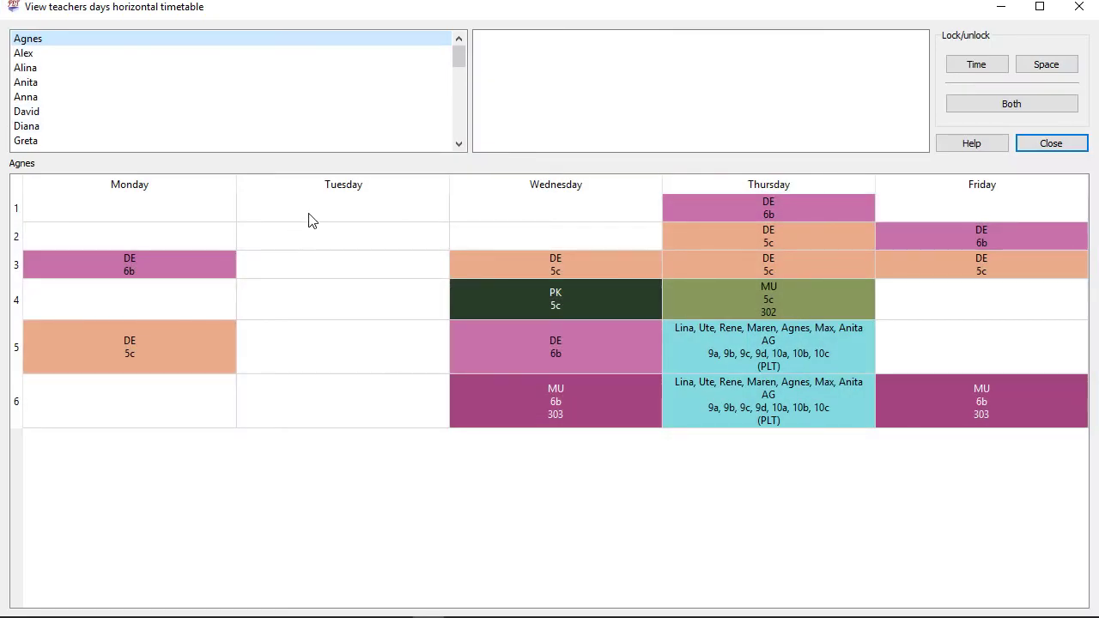
{"action": "scroll", "coordinate": [172, 86], "scroll_direction": "down", "scroll_amount": 1}
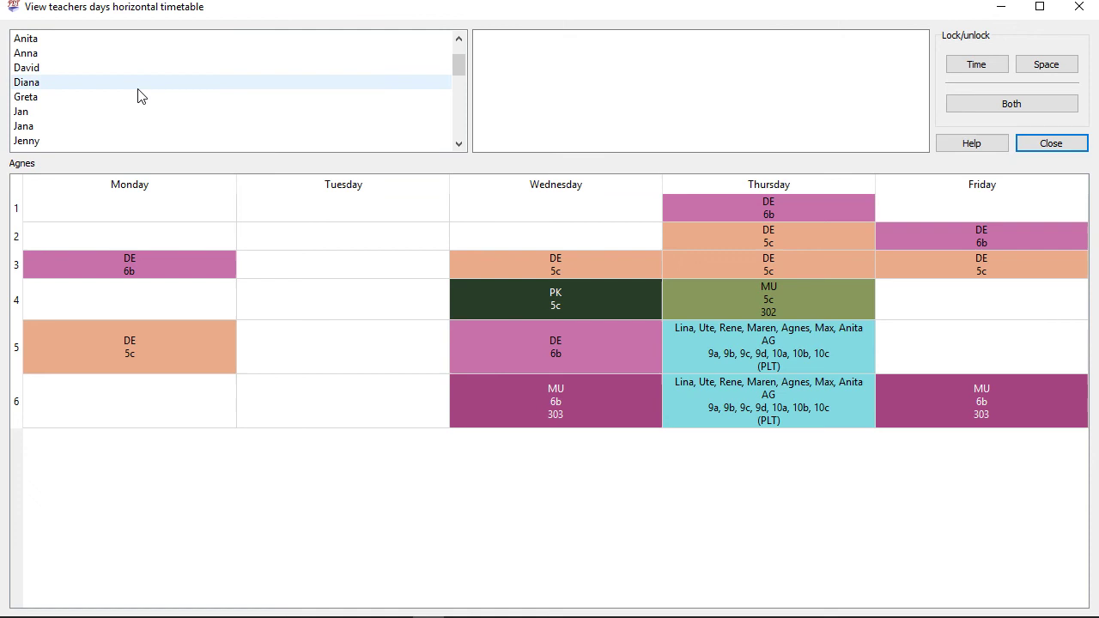
{"action": "left_click", "coordinate": [52, 120]}
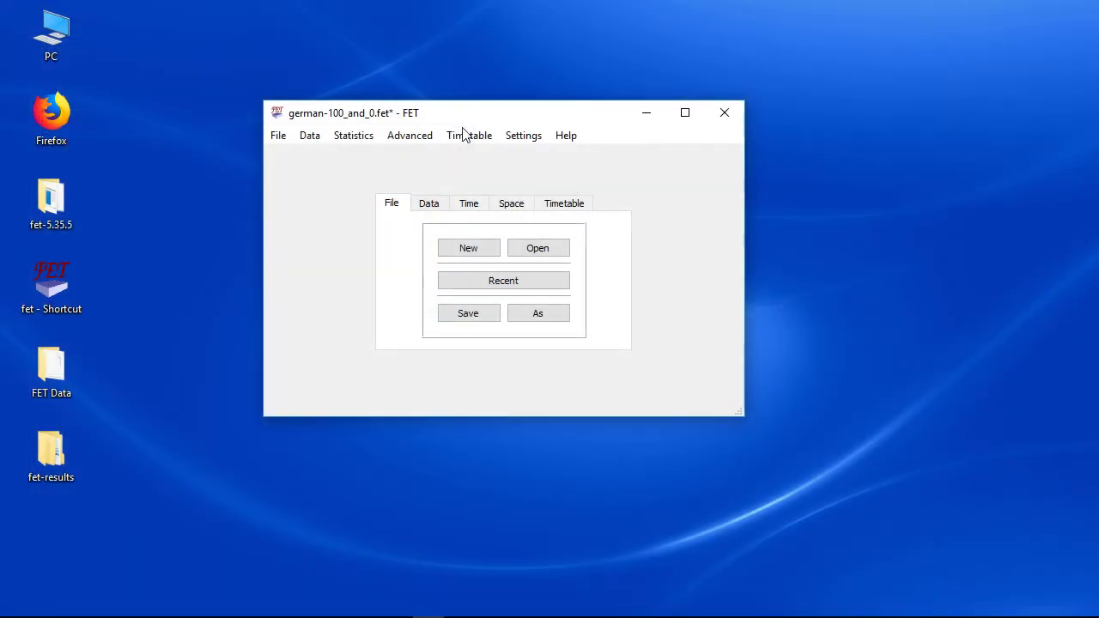
Browse the students' days-horizontal timetables for subgroups 5aMF, 5aDF, 5aEF, 5aMP and 5aDP.
{"action": "left_click", "coordinate": [469, 135]}
{"action": "mouse_move", "coordinate": [526, 206]}
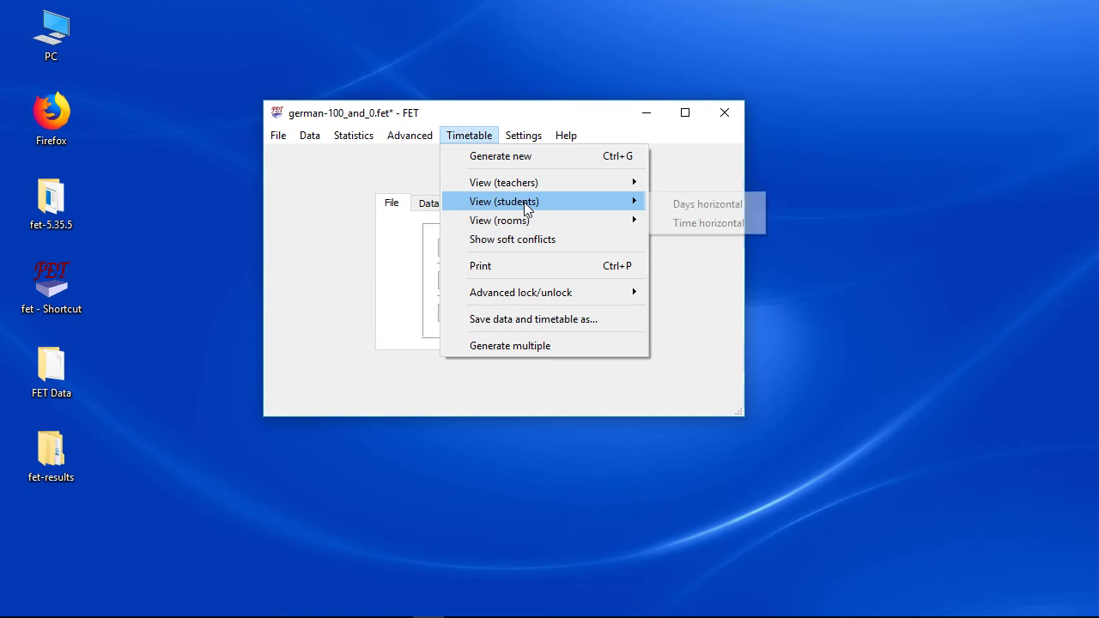
{"action": "left_click", "coordinate": [703, 204]}
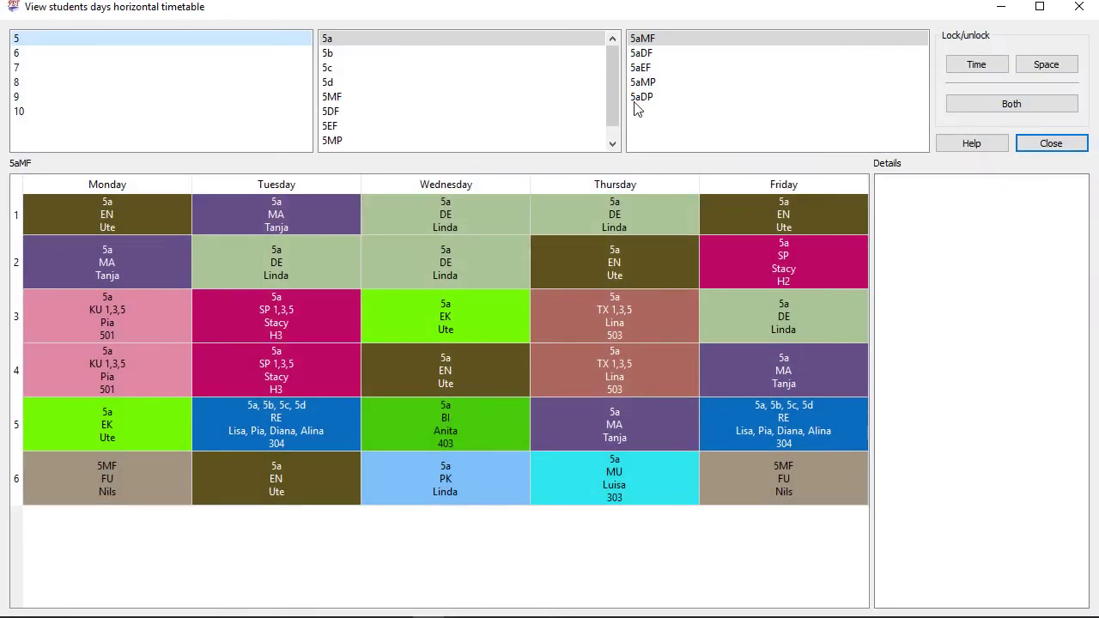
{"action": "left_click", "coordinate": [654, 53]}
{"action": "left_click", "coordinate": [656, 68]}
{"action": "left_click", "coordinate": [658, 82]}
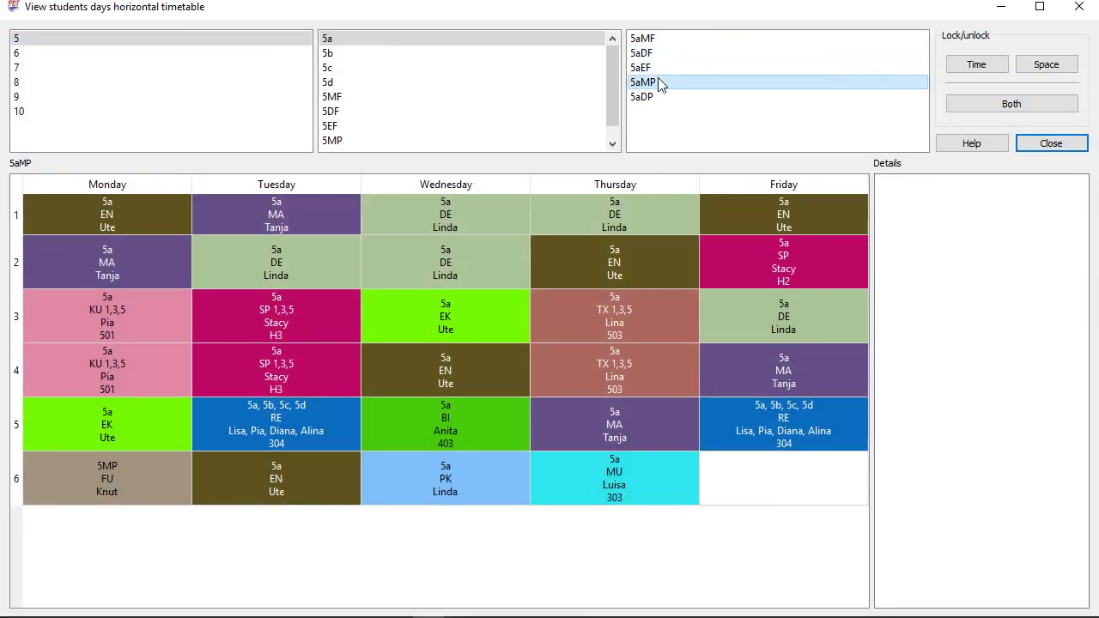
{"action": "left_click", "coordinate": [657, 97]}
{"action": "left_click", "coordinate": [657, 82]}
{"action": "left_click", "coordinate": [656, 68]}
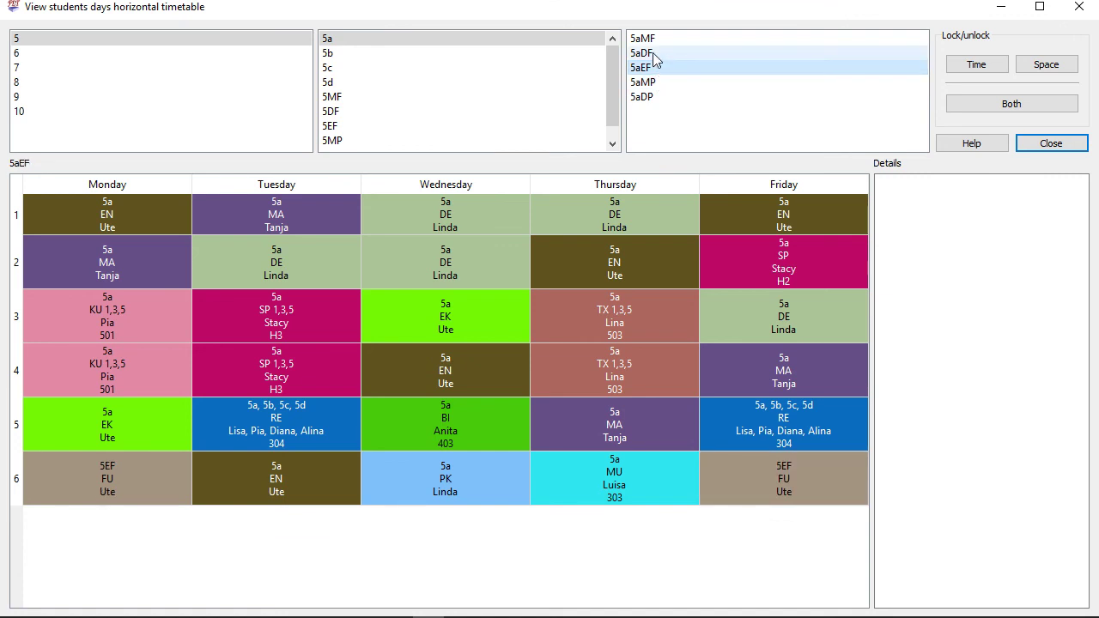
{"action": "left_click", "coordinate": [654, 53]}
{"action": "left_click", "coordinate": [654, 39]}
{"action": "left_click", "coordinate": [654, 53]}
{"action": "left_click", "coordinate": [656, 82]}
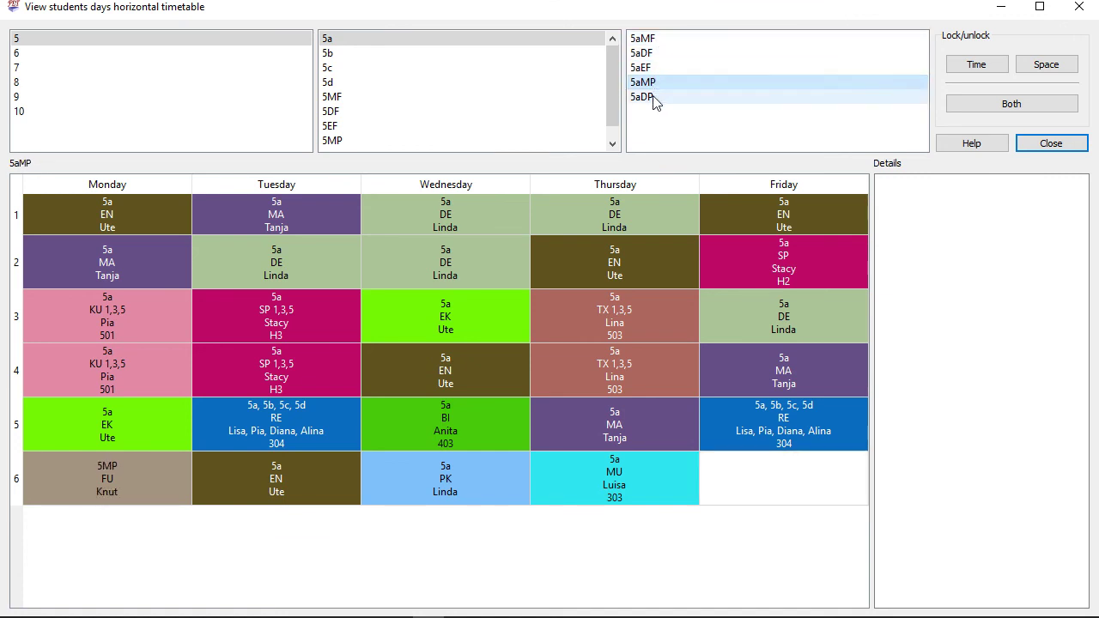
{"action": "left_click", "coordinate": [654, 97]}
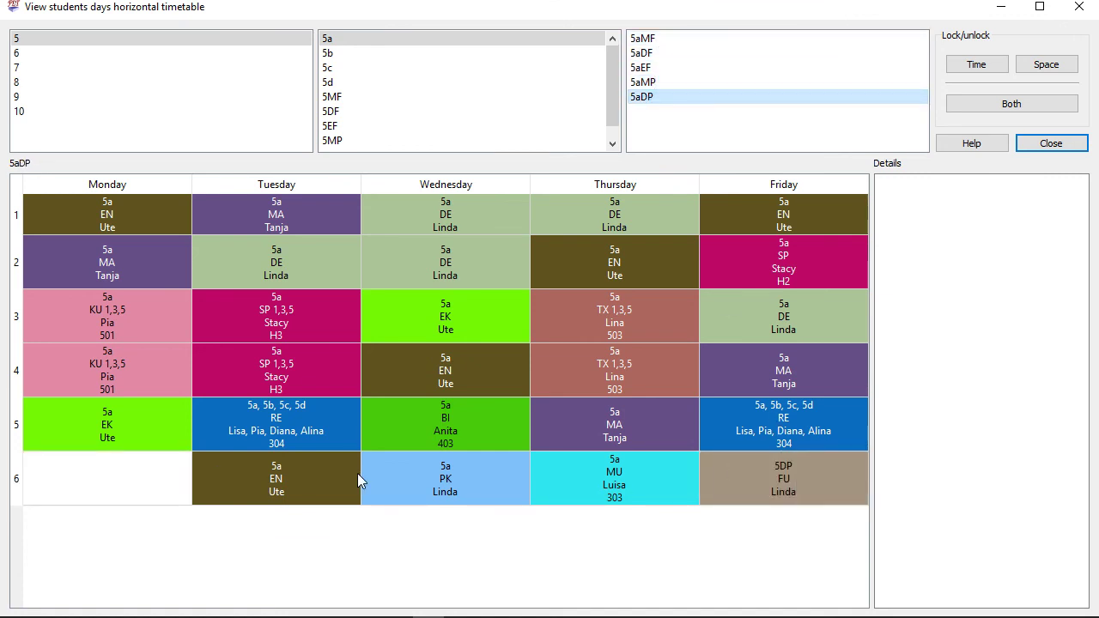
{"action": "left_click", "coordinate": [680, 83]}
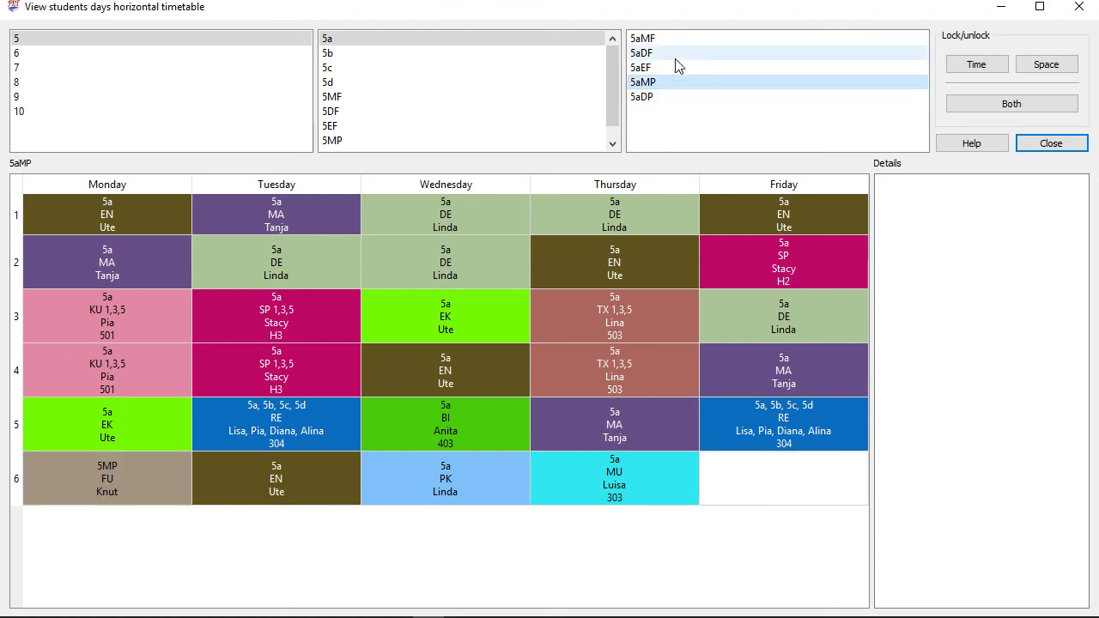
{"action": "left_click", "coordinate": [677, 53]}
{"action": "left_click", "coordinate": [675, 39]}
Move the teacher's not-available day from Monday to all of Tuesday, then open Generate new.
{"action": "left_click", "coordinate": [1051, 144]}
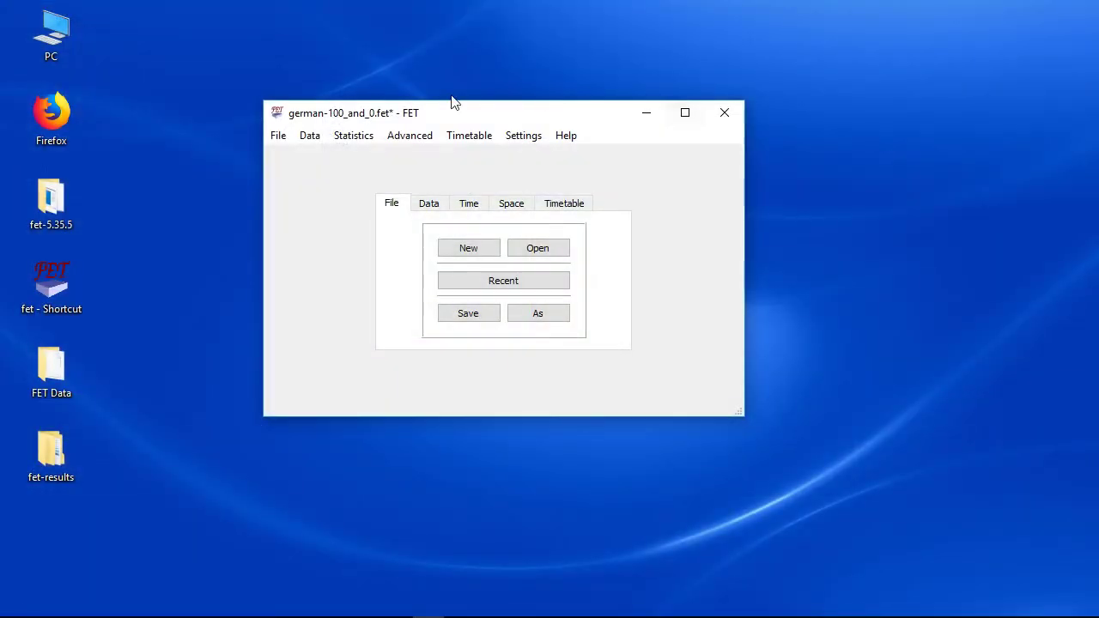
{"action": "left_click", "coordinate": [311, 137]}
{"action": "mouse_move", "coordinate": [400, 410]}
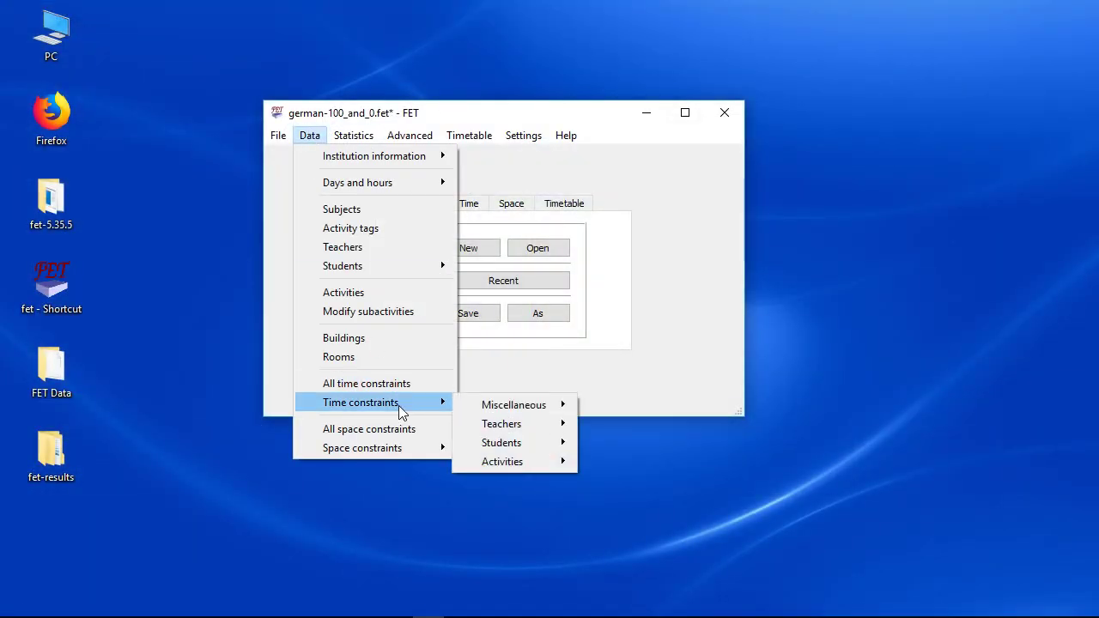
{"action": "mouse_move", "coordinate": [514, 422]}
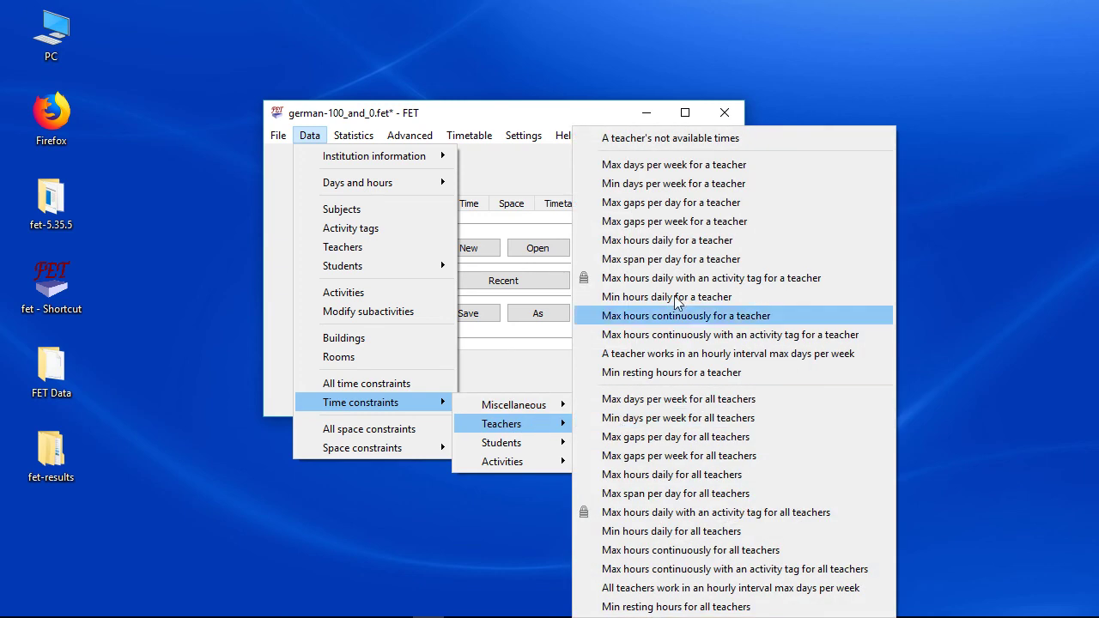
{"action": "left_click", "coordinate": [675, 140]}
{"action": "double_click", "coordinate": [455, 120]}
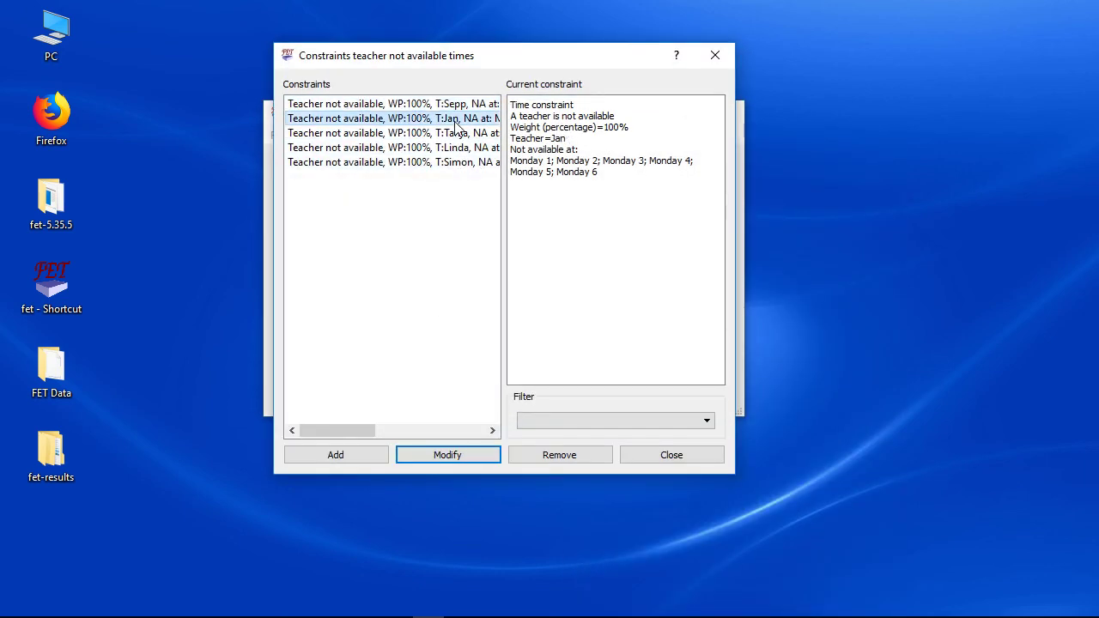
{"action": "left_click", "coordinate": [308, 127]}
{"action": "left_click", "coordinate": [398, 128]}
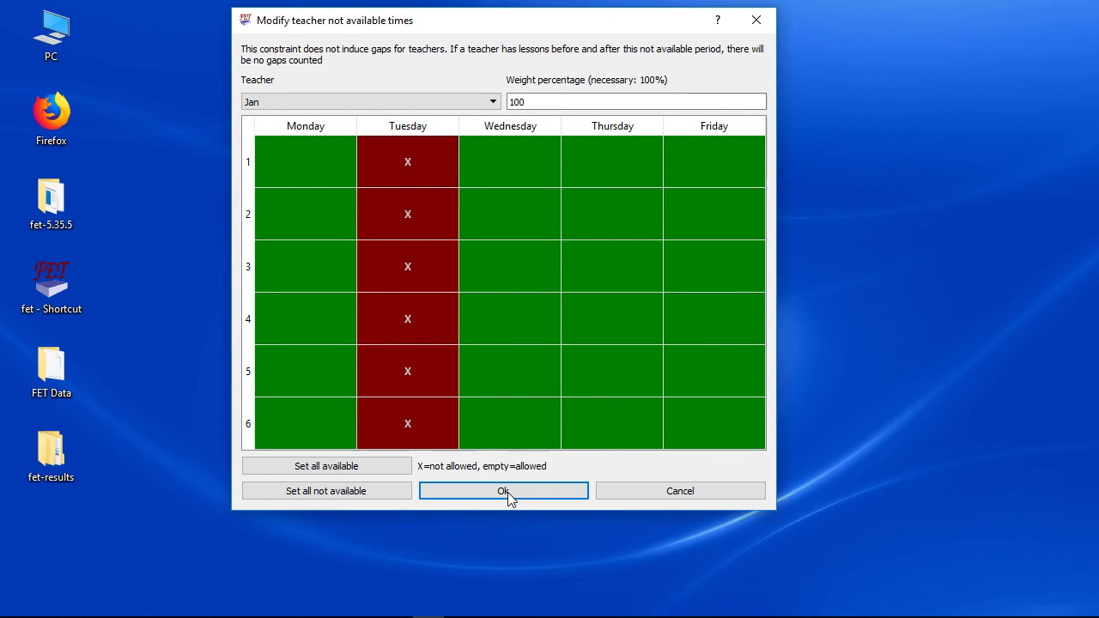
{"action": "left_click", "coordinate": [512, 496]}
{"action": "left_click", "coordinate": [638, 459]}
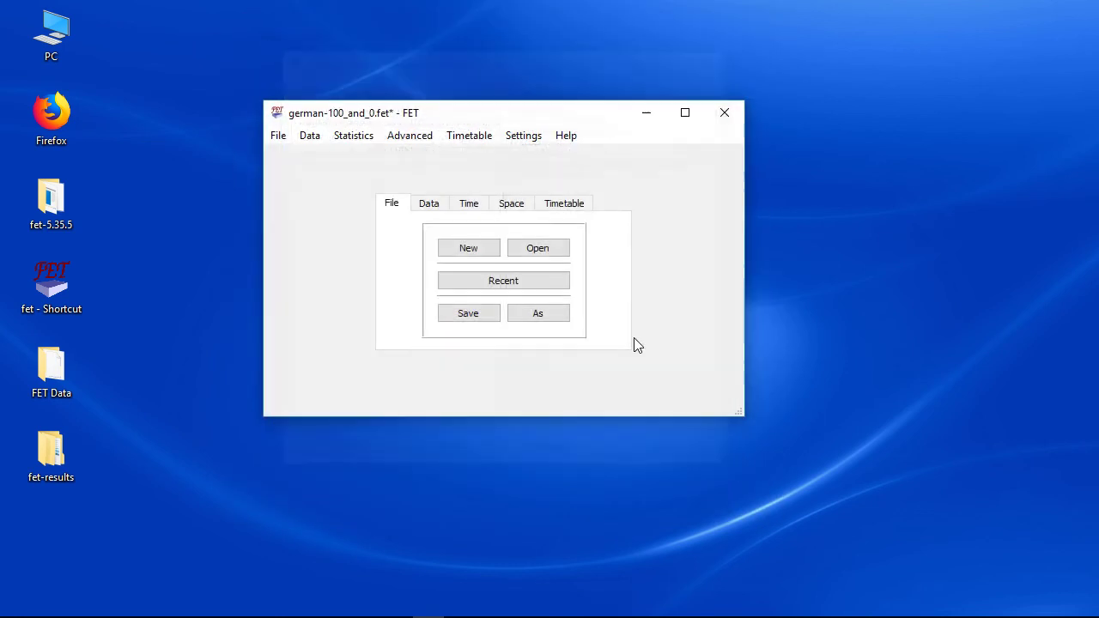
{"action": "left_click", "coordinate": [476, 136]}
{"action": "left_click", "coordinate": [475, 152]}
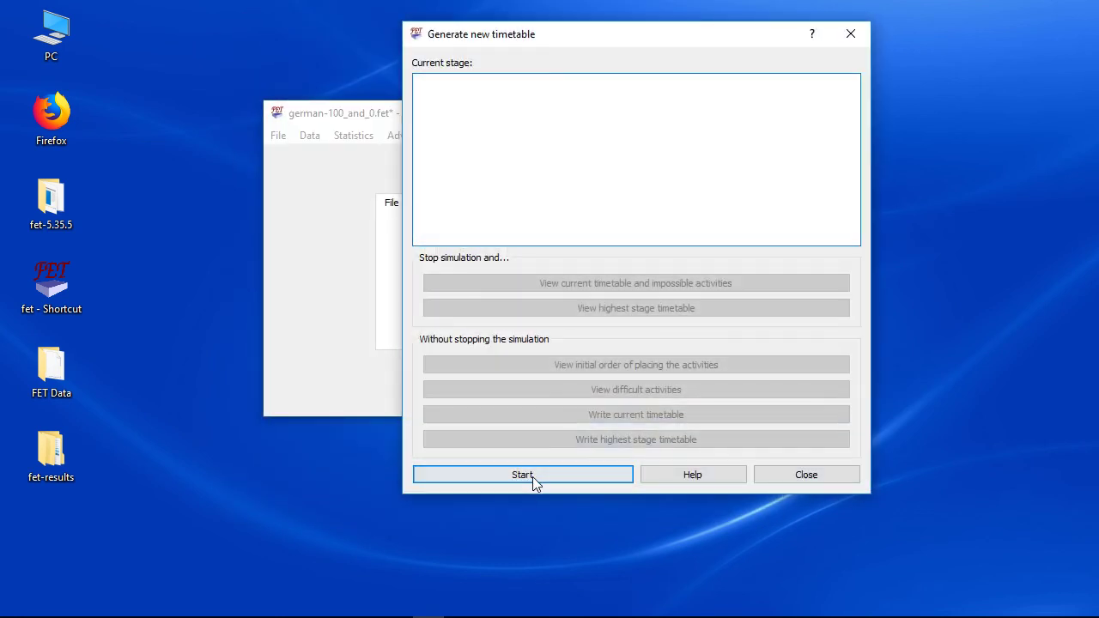